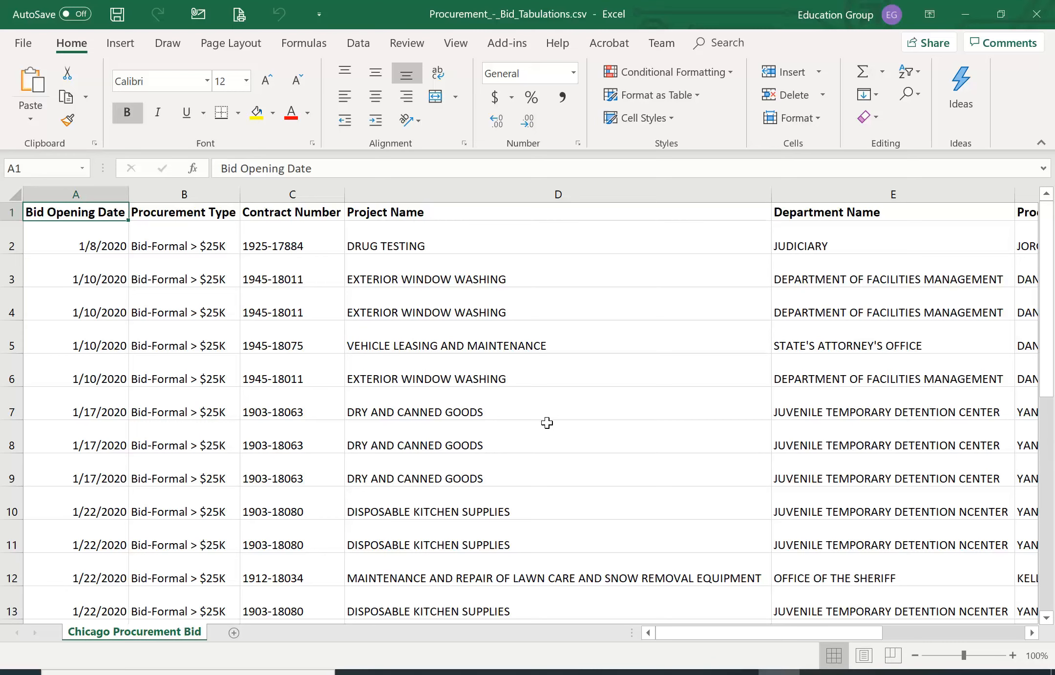
Examine the header row and columns of the Chicago Procurement Bid sheet, from Bid Opening Date across to Bid Amount and Notes
left_click(541, 412)
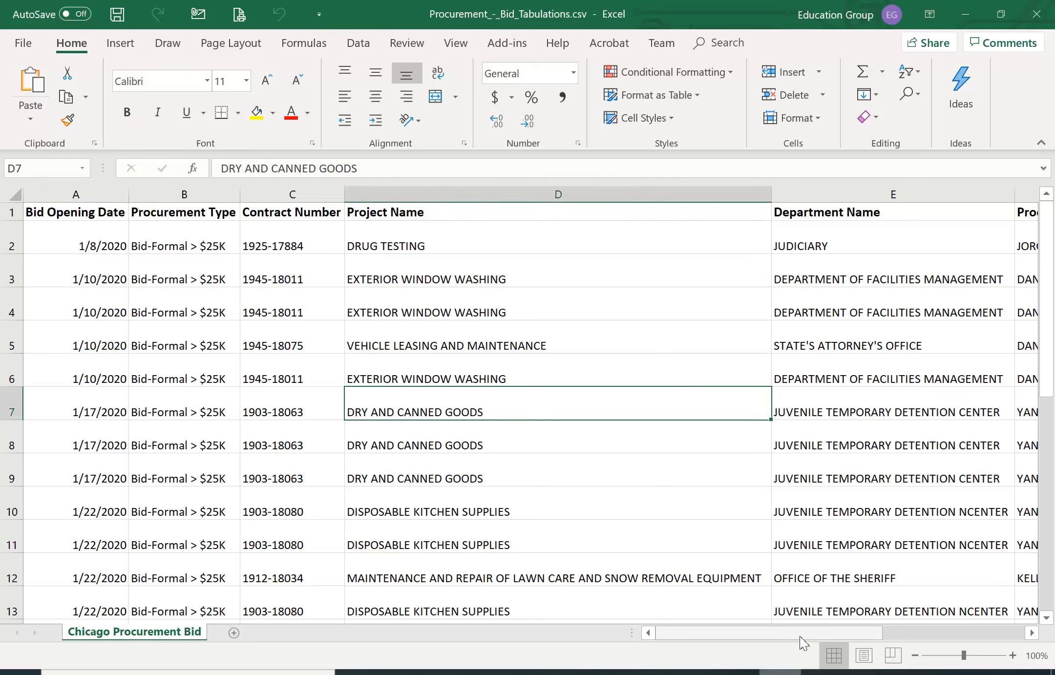
left_click(8, 211)
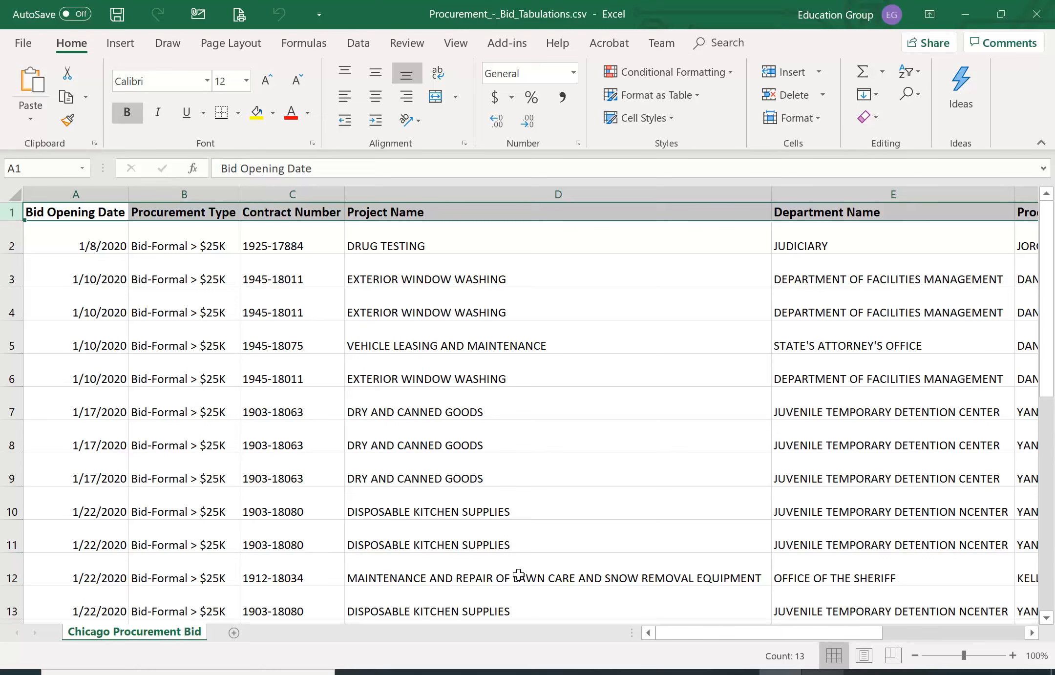
left_click(472, 473)
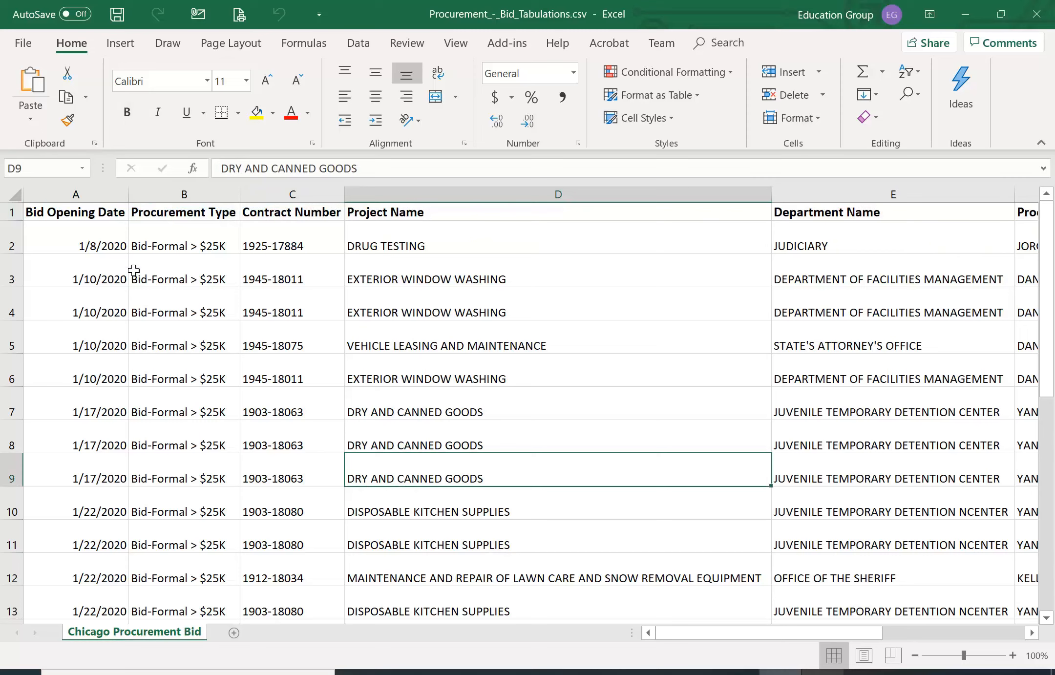
left_click(93, 214)
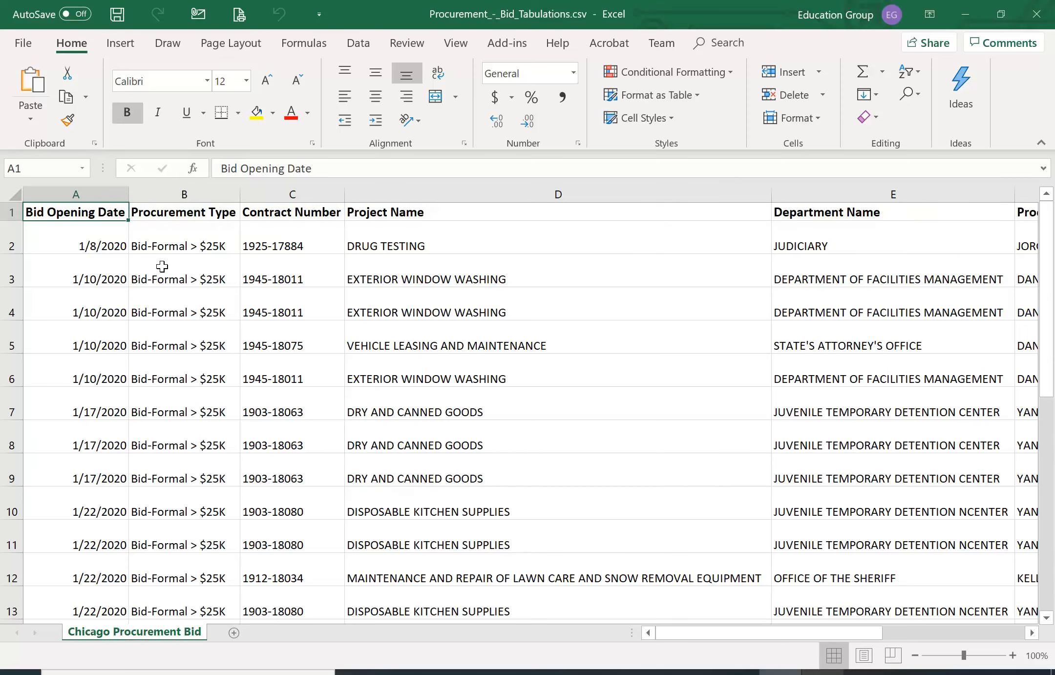
left_click(292, 212)
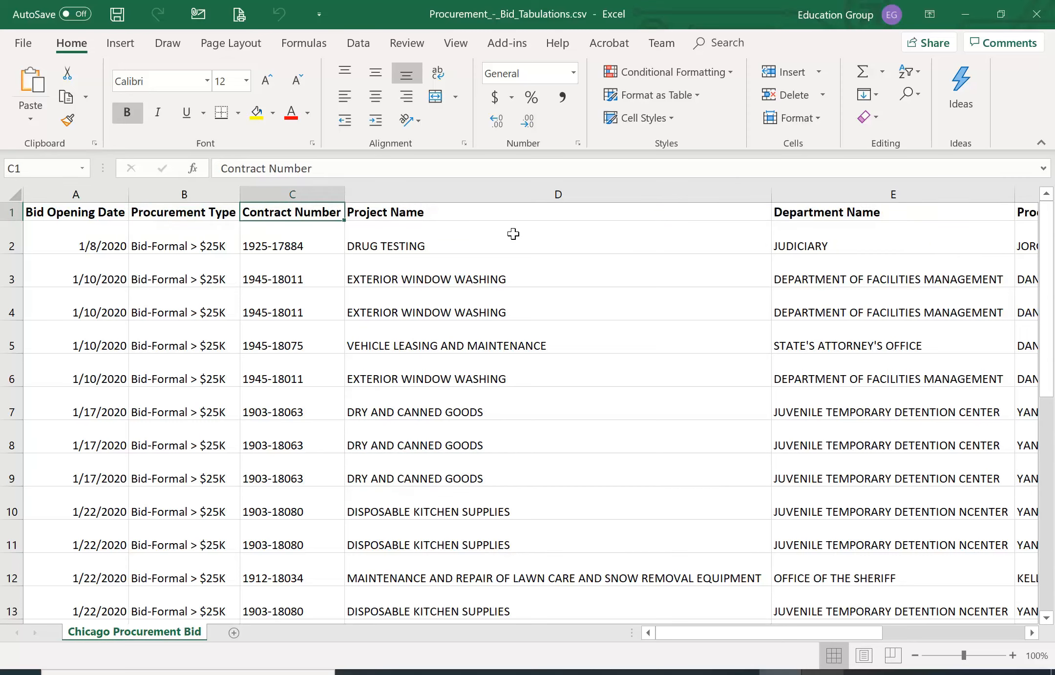
left_click(519, 214)
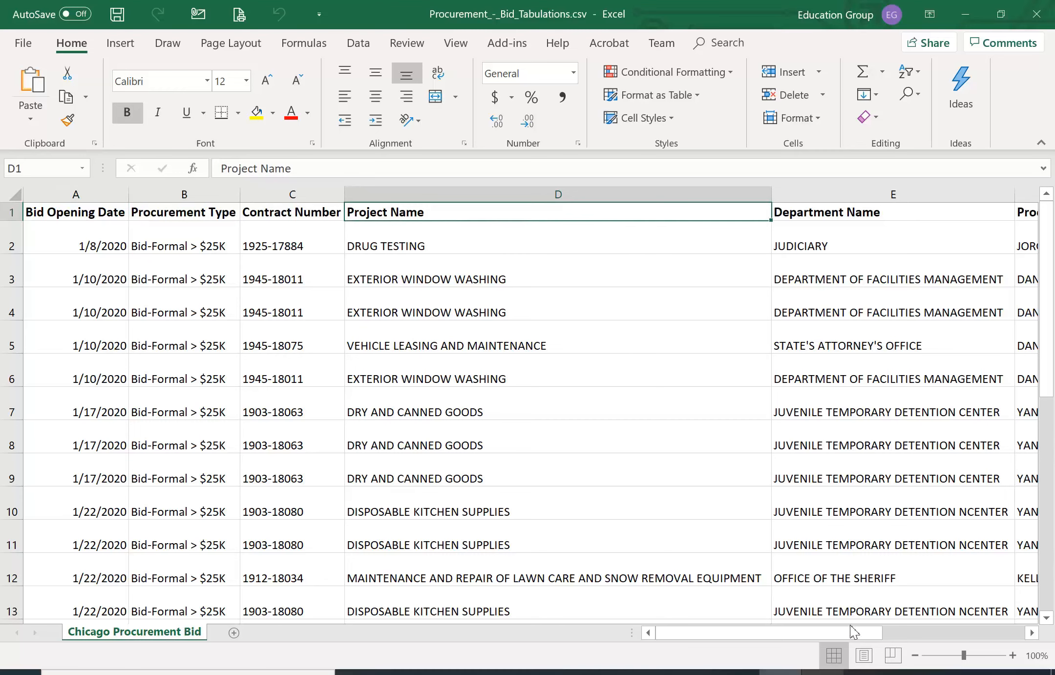
left_click(1031, 632)
left_click(1032, 632)
left_click(1031, 632)
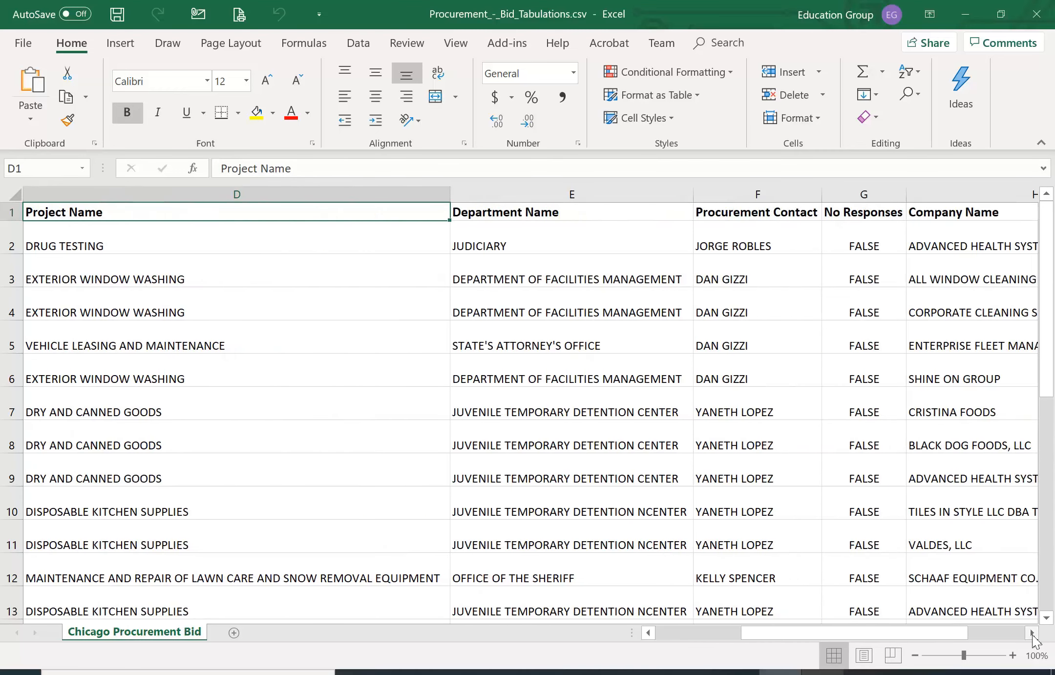
left_click(1032, 633)
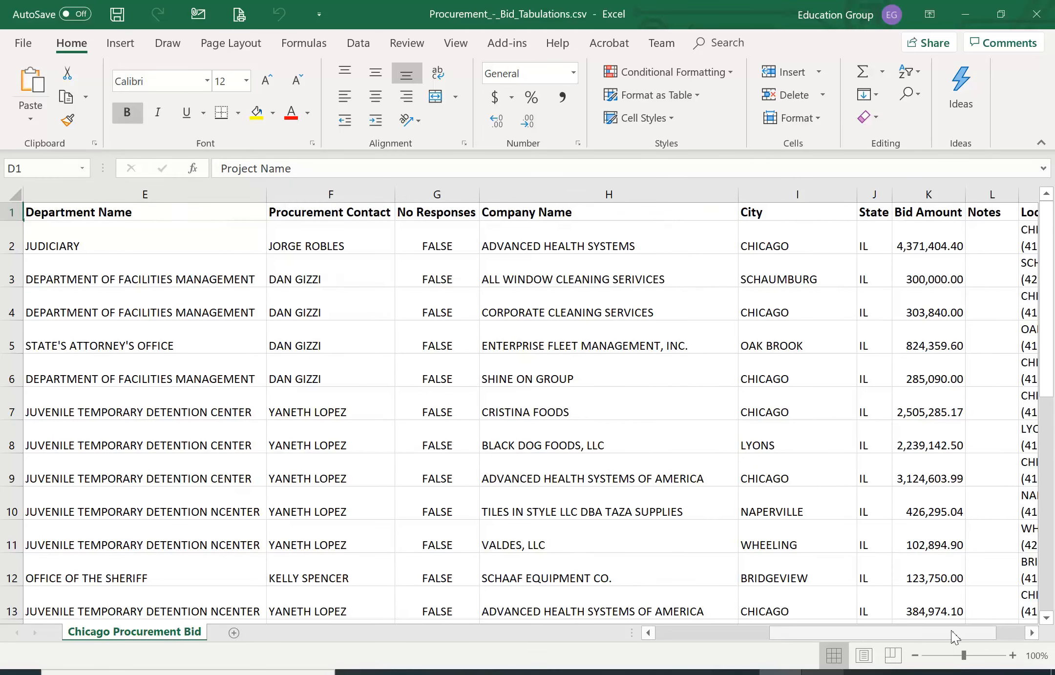
left_click_drag(949, 632, 674, 611)
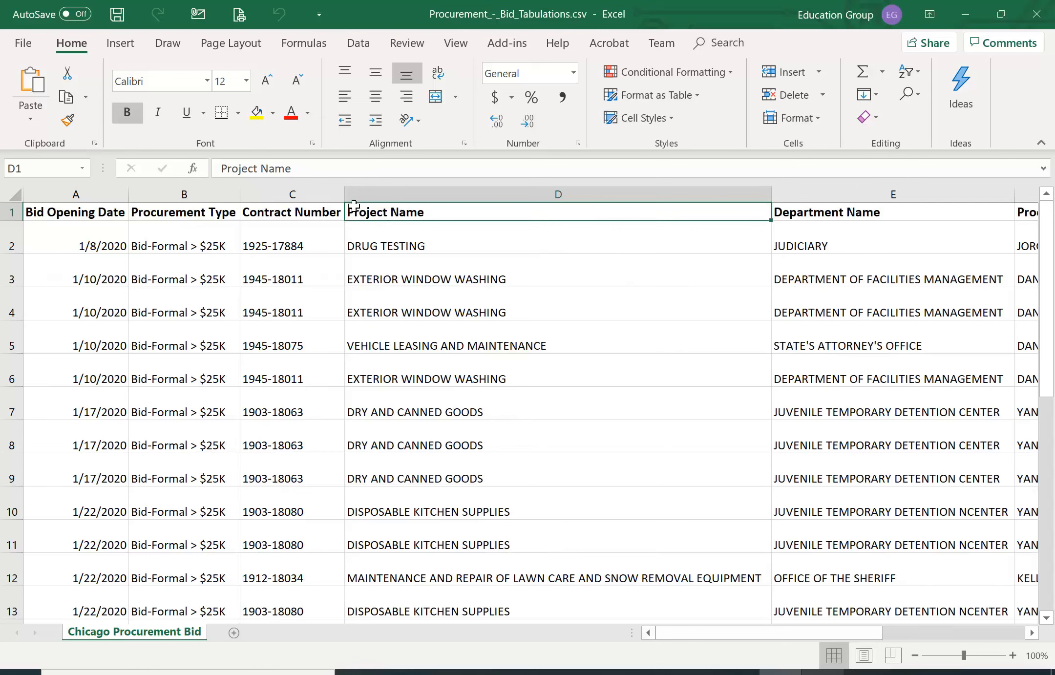
Start creating a PivotTable from the Chicago Procurement Bid data
left_click(131, 50)
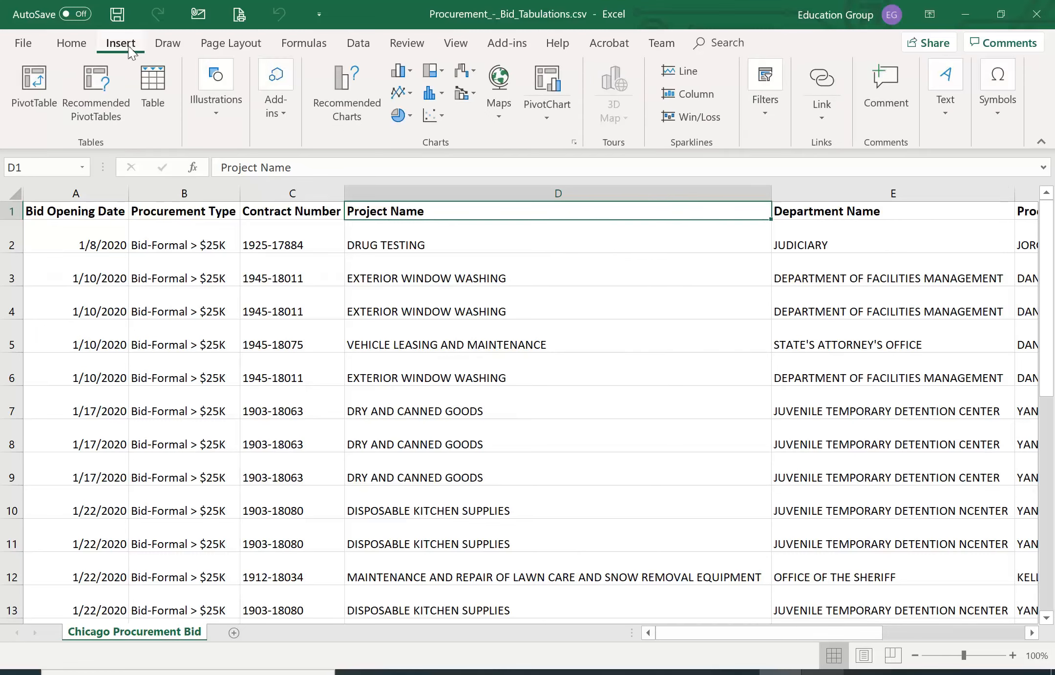
left_click(34, 80)
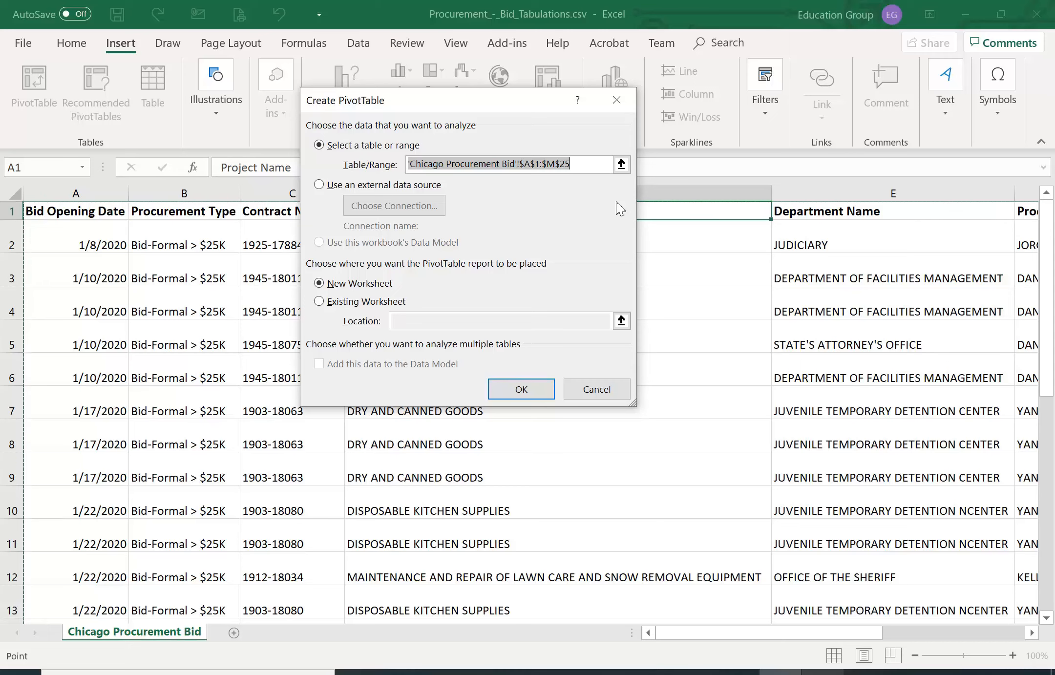
Set the PivotTable's source range to A1:D14 on the Chicago Procurement Bid sheet
left_click(620, 165)
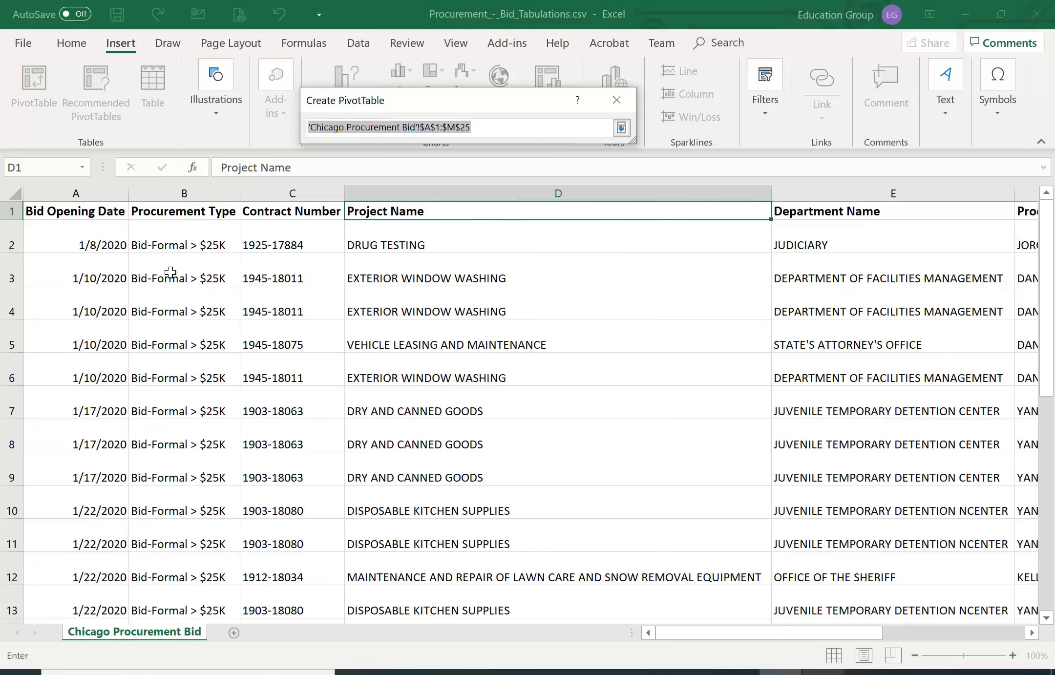
left_click(82, 213)
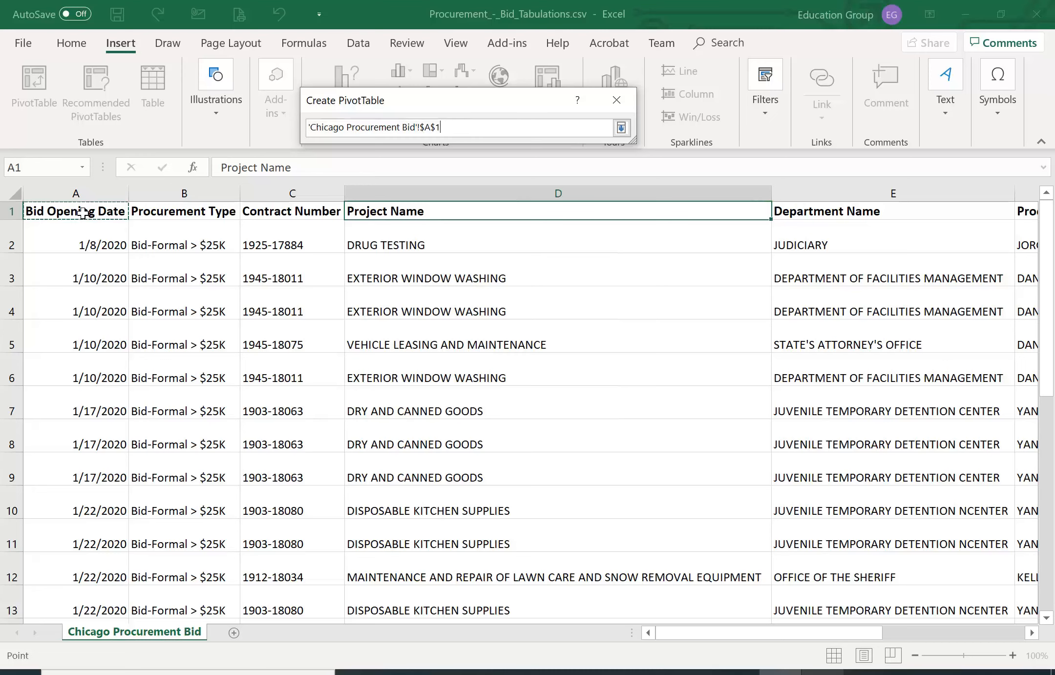
left_click_drag(82, 213, 599, 619)
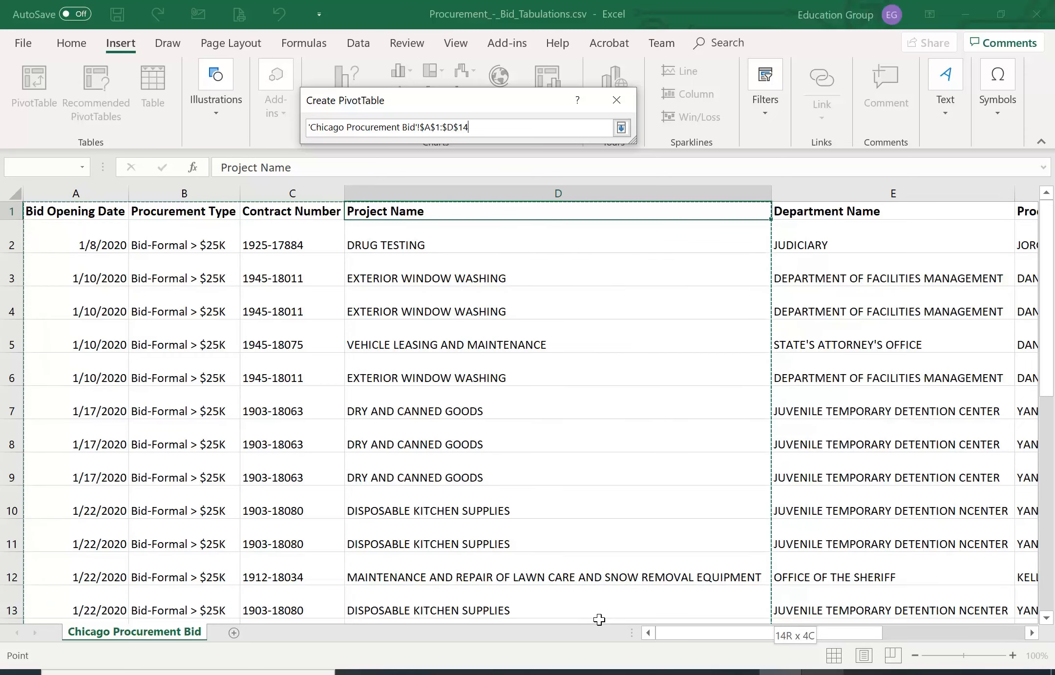
left_click_drag(599, 619, 599, 619)
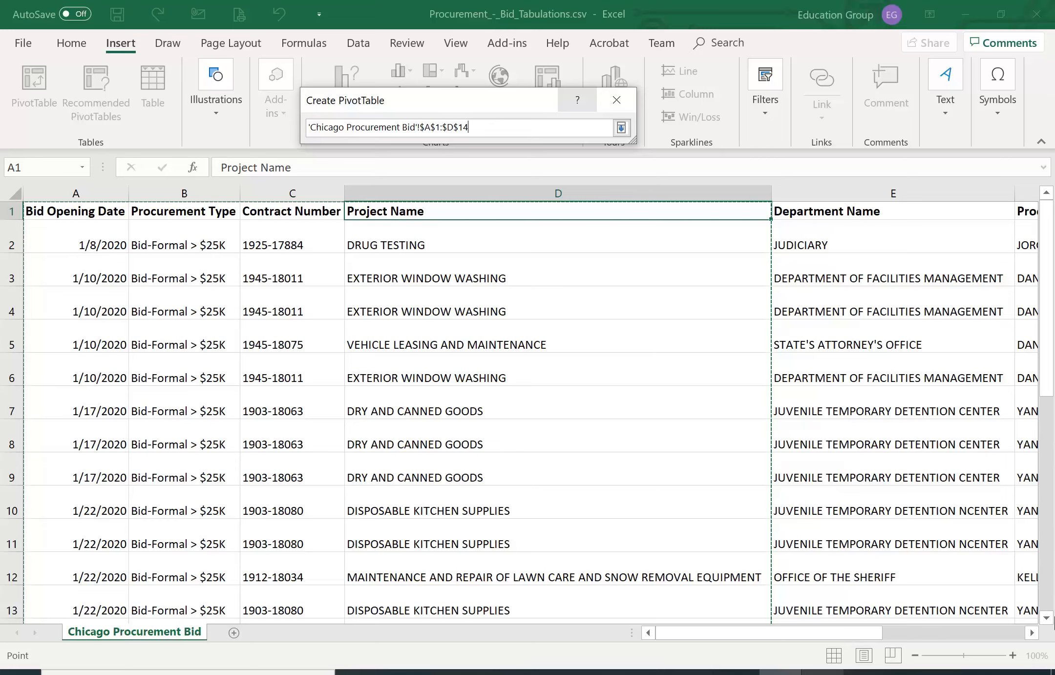
scroll(976, 607, "down", 1)
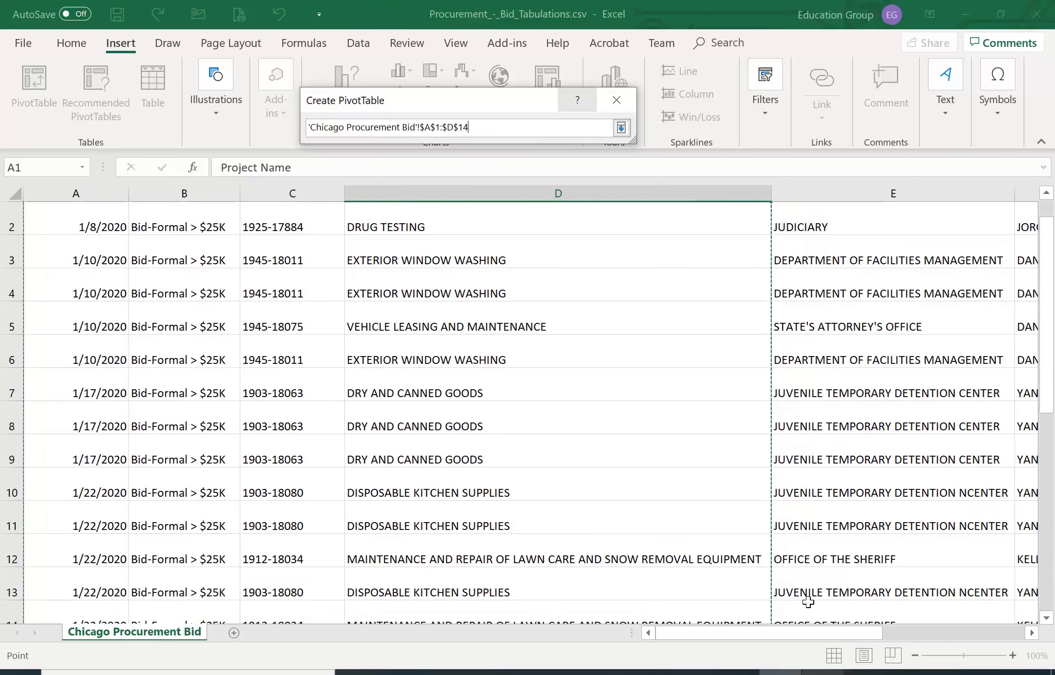
scroll(1038, 608, "down", 2)
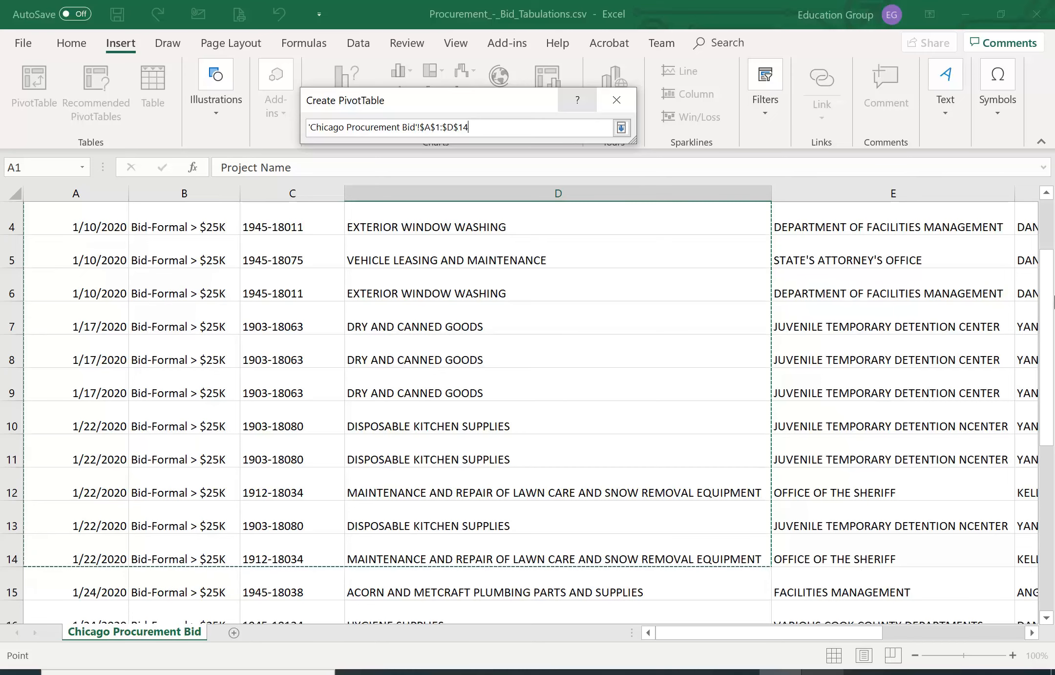
left_click_drag(1049, 284, 1047, 274)
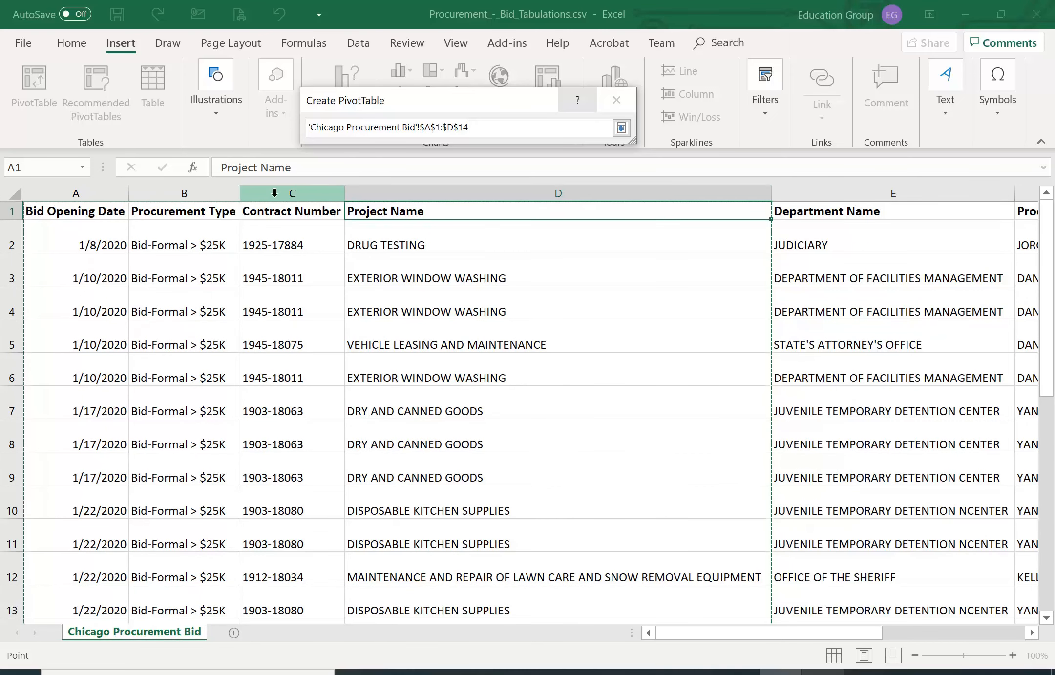
left_click(621, 128)
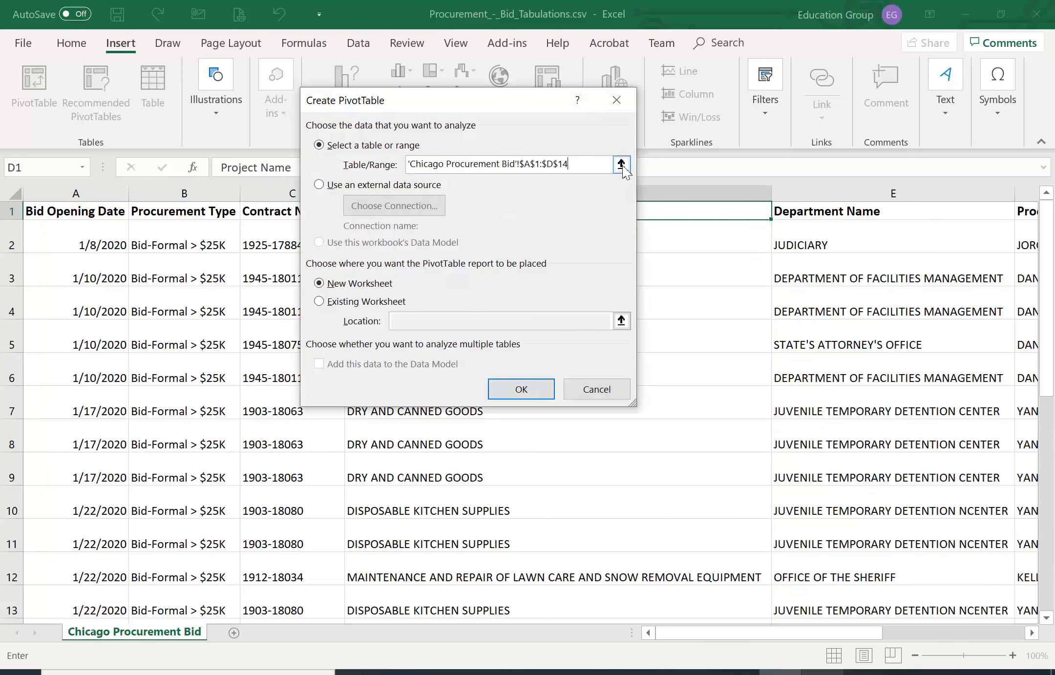
Set the PivotTable's source range to A1:M25 on the Chicago Procurement Bid sheet and create it on a new worksheet
left_click(620, 164)
left_click_drag(56, 209, 678, 565)
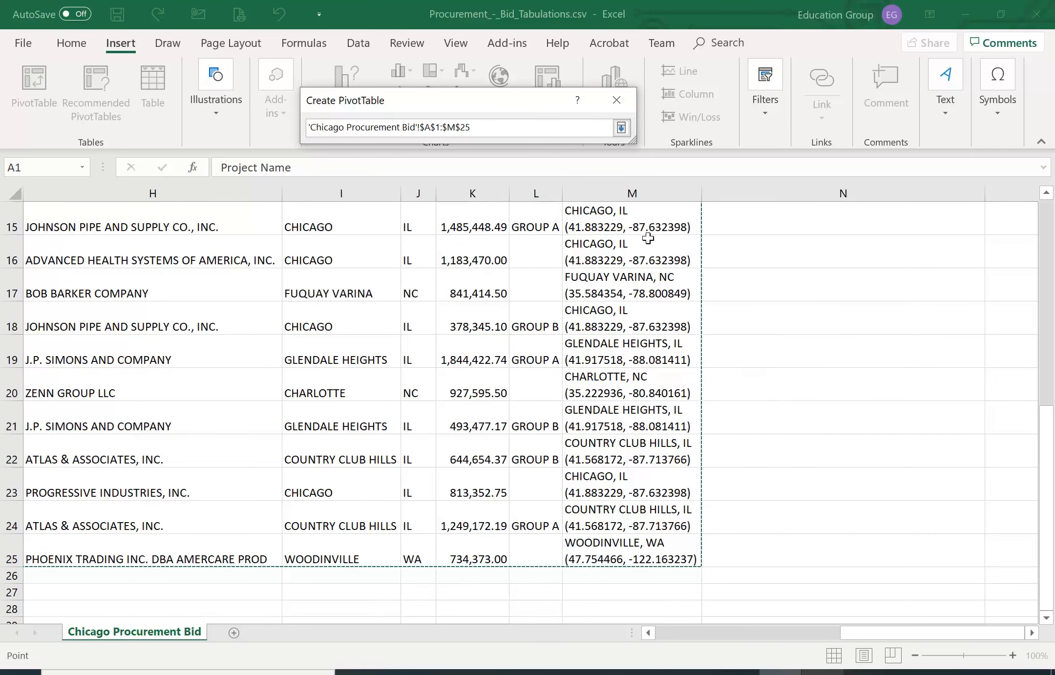
left_click(622, 129)
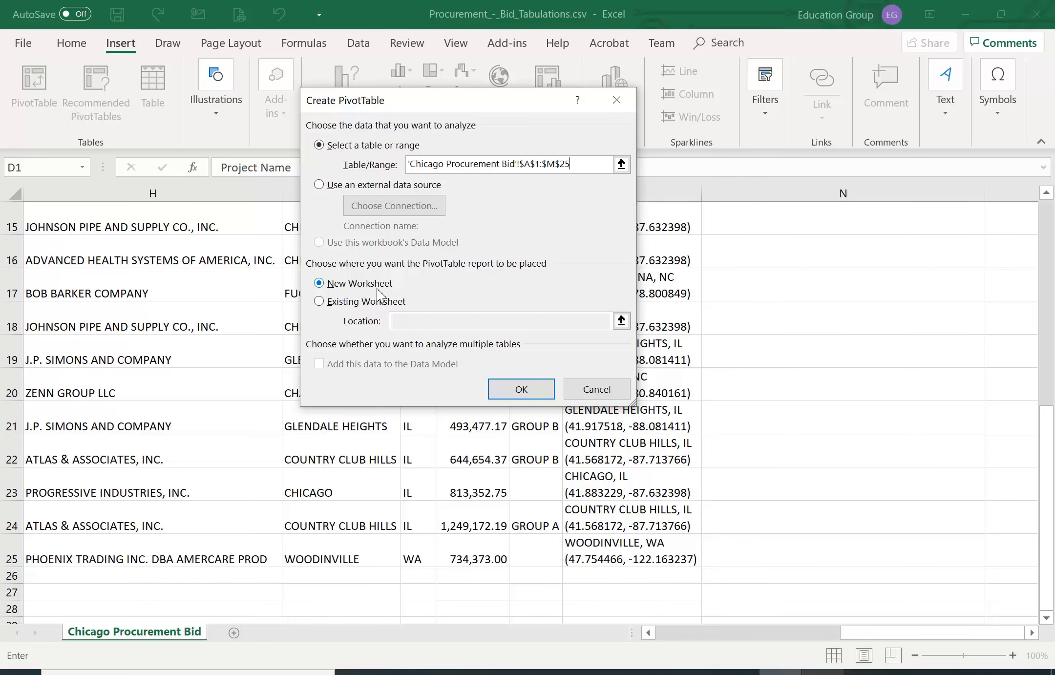
left_click(516, 391)
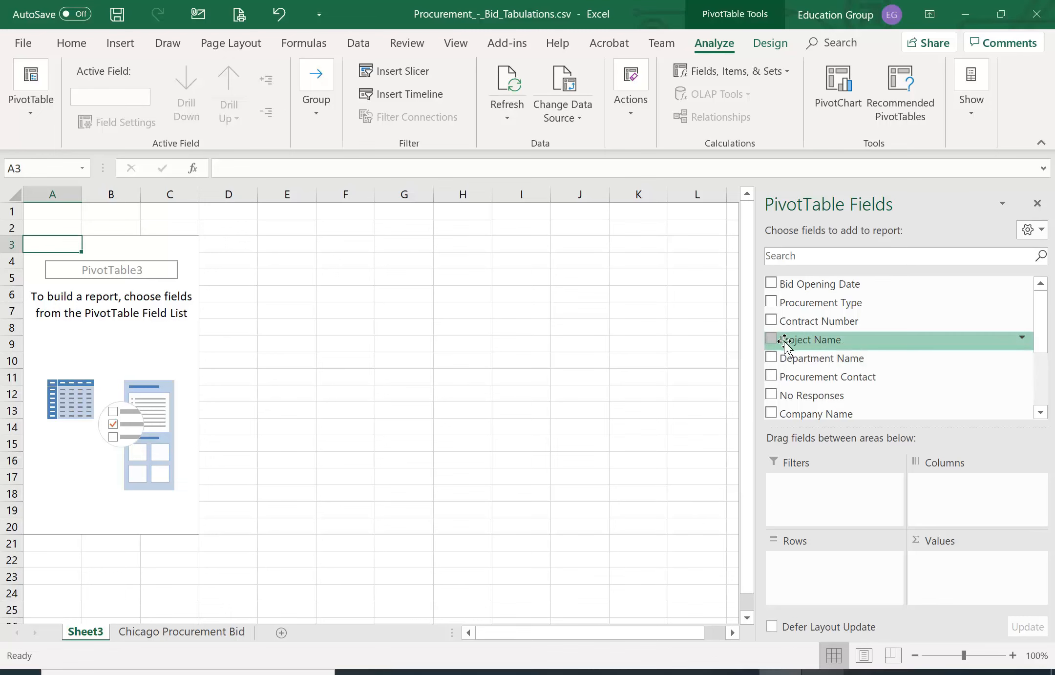
Add Project Name to the PivotTable's rows and Bid Amount to its values as a sum
left_click_drag(815, 344, 824, 576)
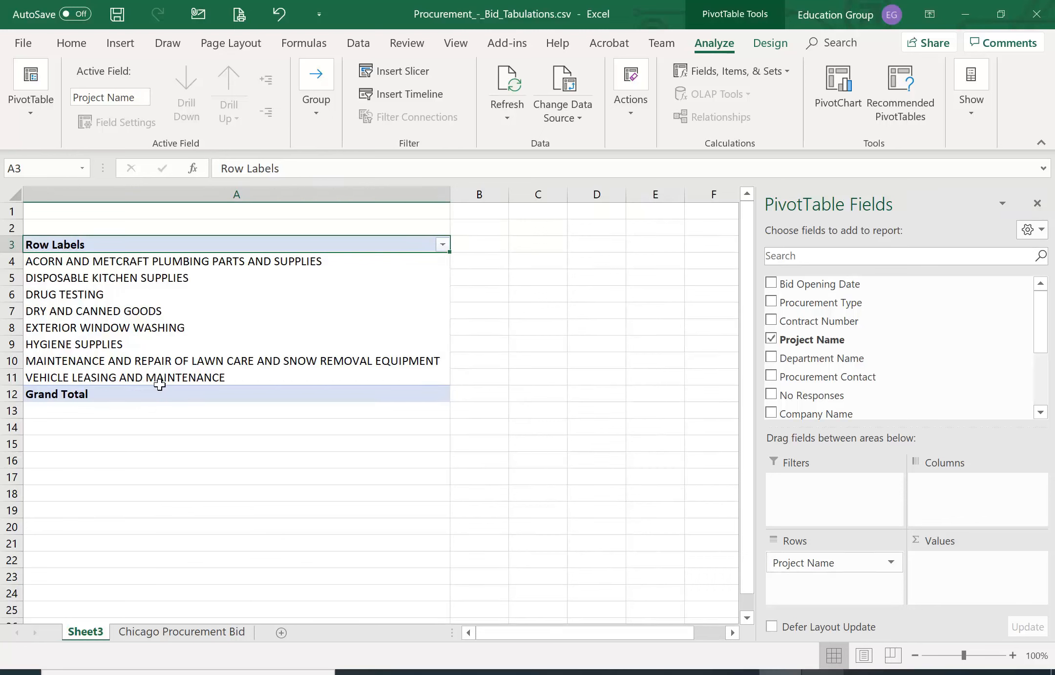
left_click_drag(1035, 334, 1039, 386)
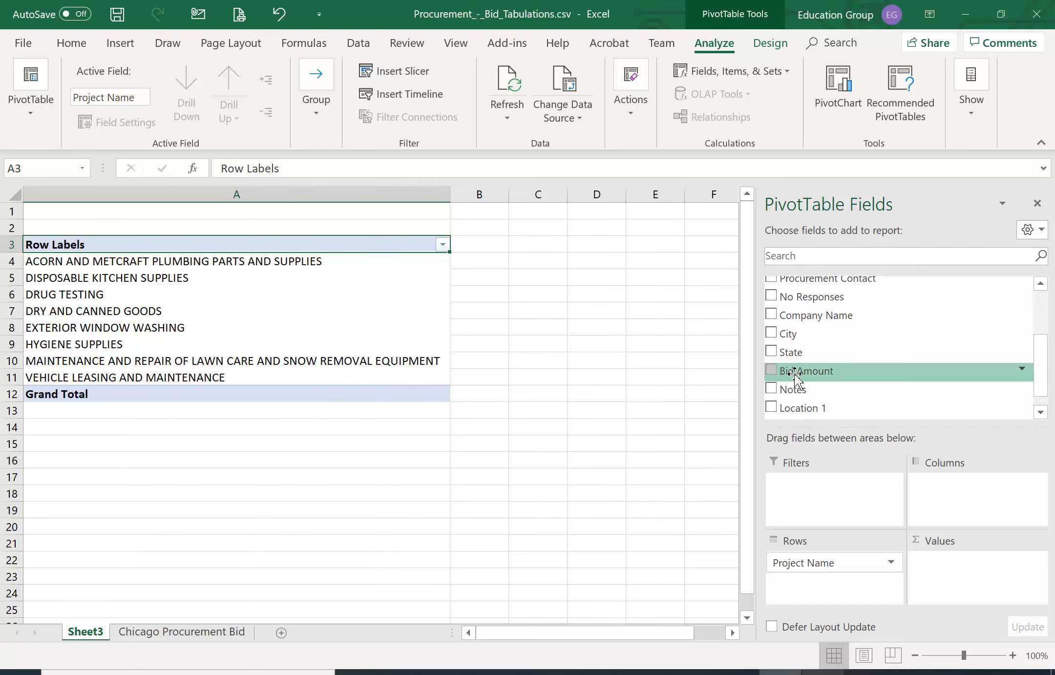
left_click_drag(794, 375, 978, 569)
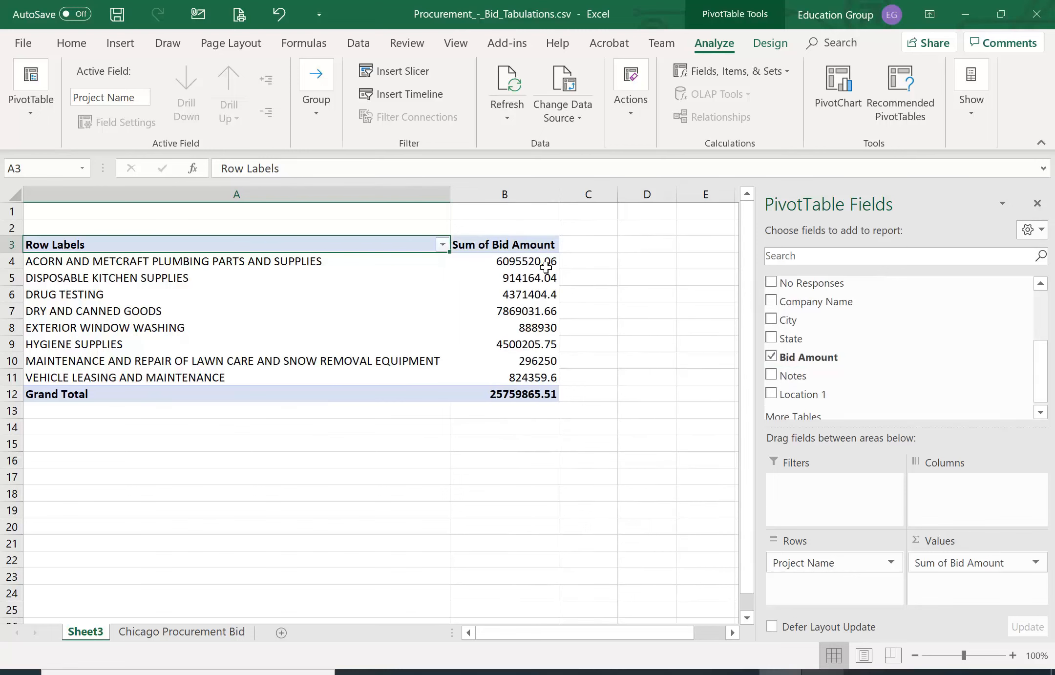
mouse_move(543, 253)
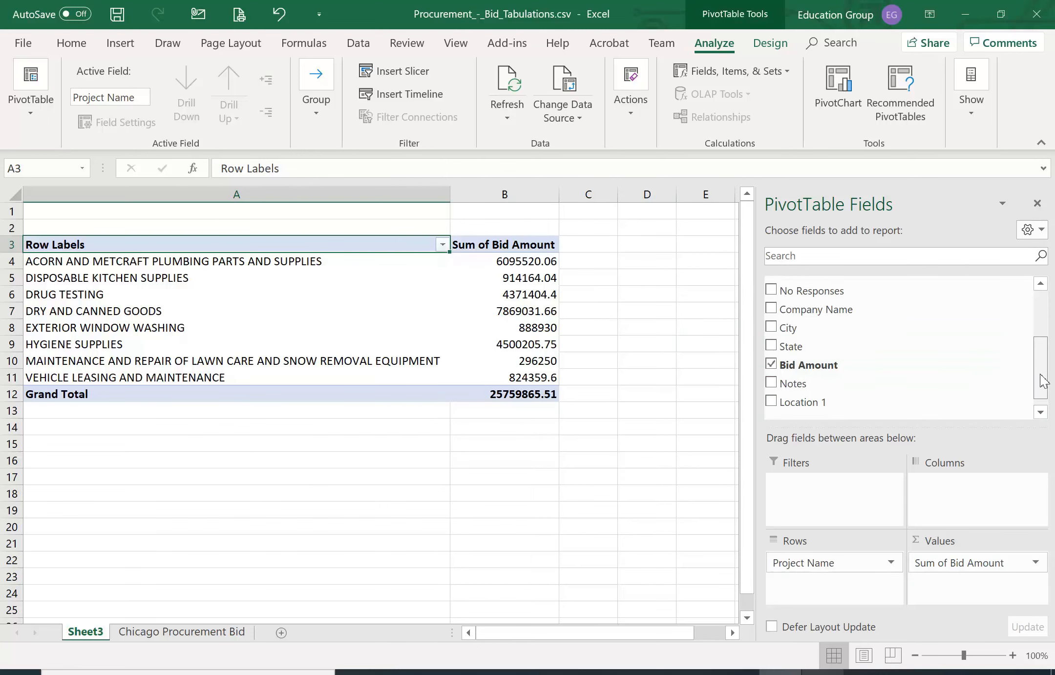
Add the City field as a report filter for the PivotTable
left_click_drag(1038, 383, 1039, 352)
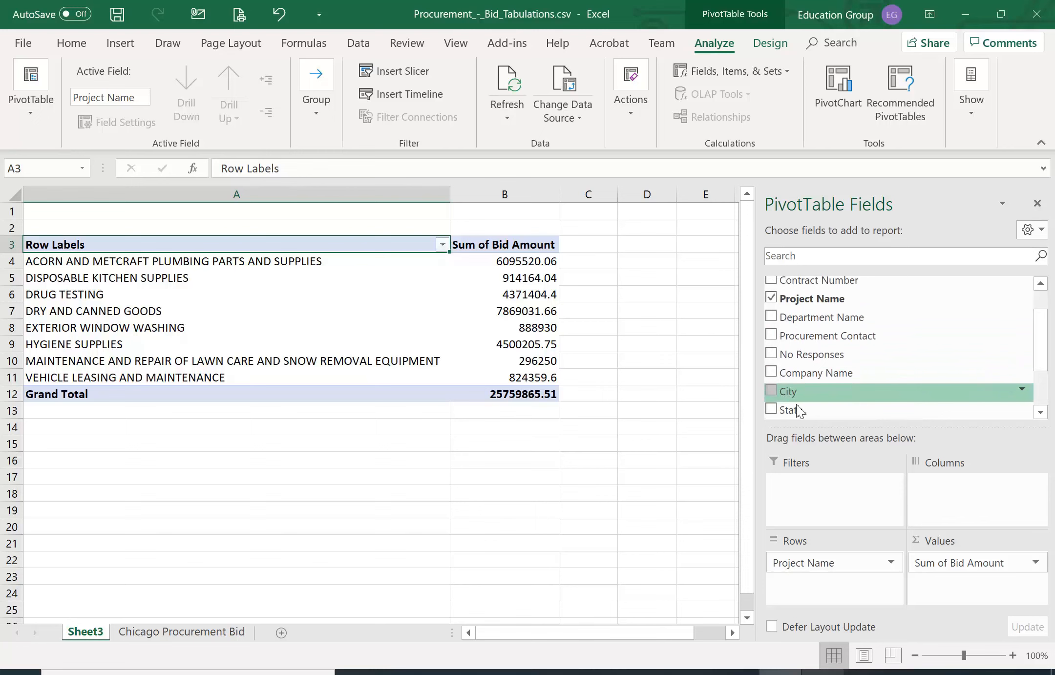
scroll(790, 394, "down", 1)
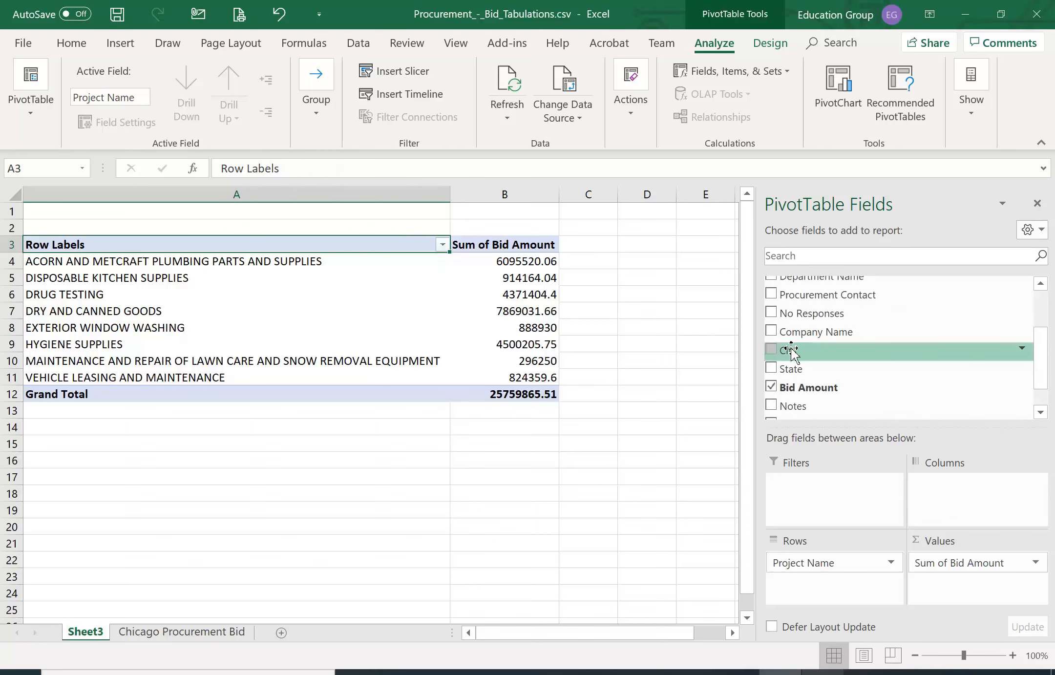
left_click_drag(777, 352, 800, 484)
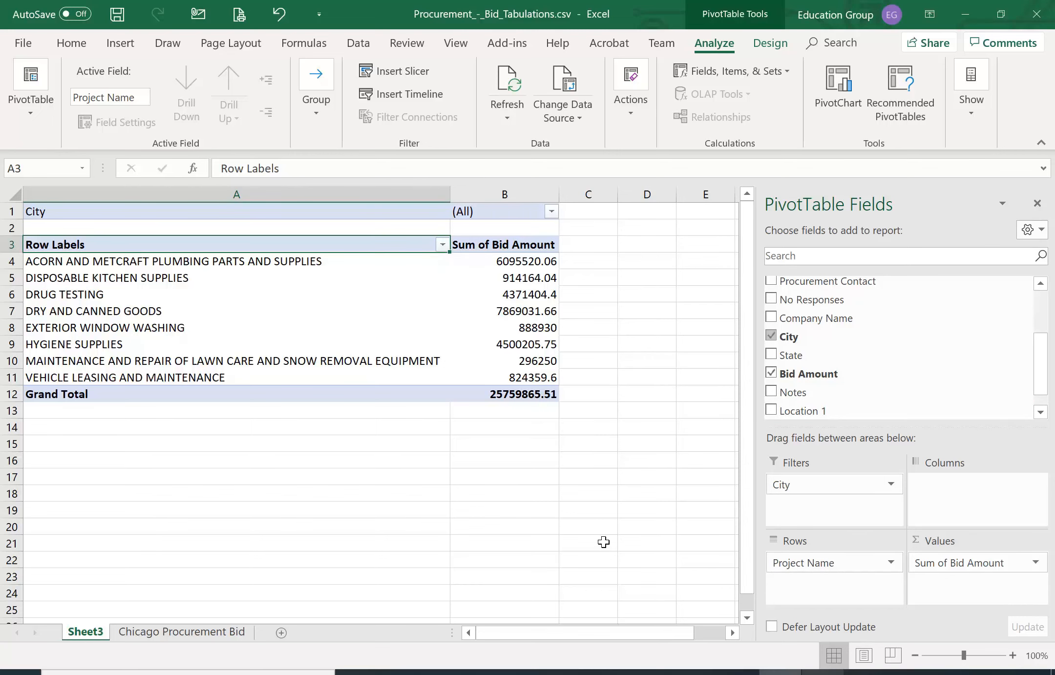
left_click(589, 508)
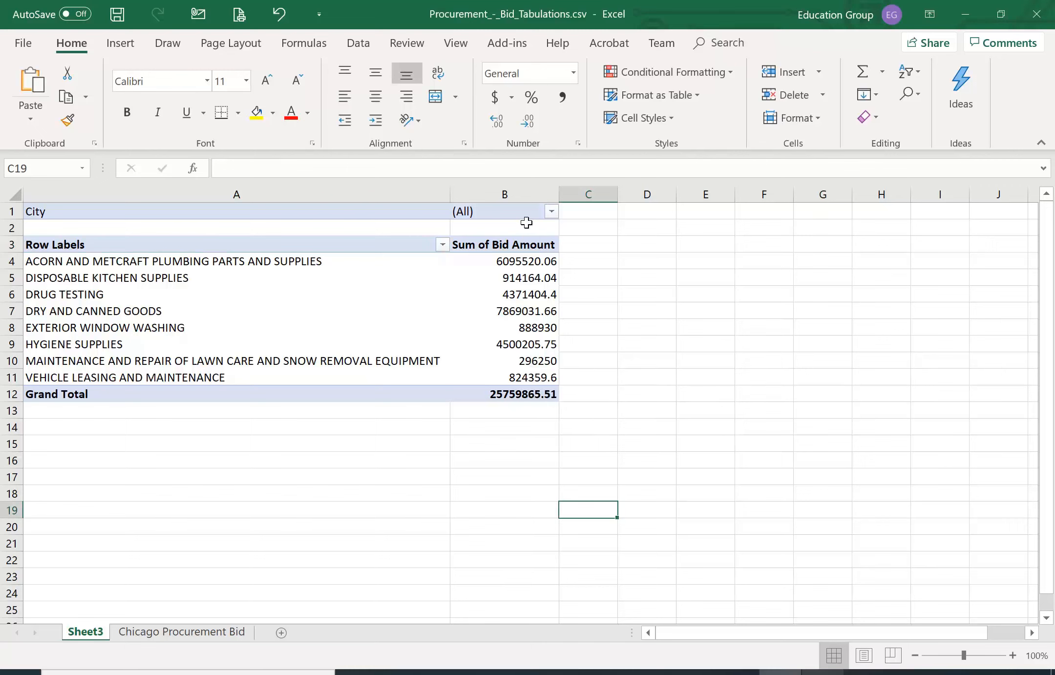
Allow multiple items in the City report filter and restrict the PivotTable to NAPERVILLE only
left_click(551, 210)
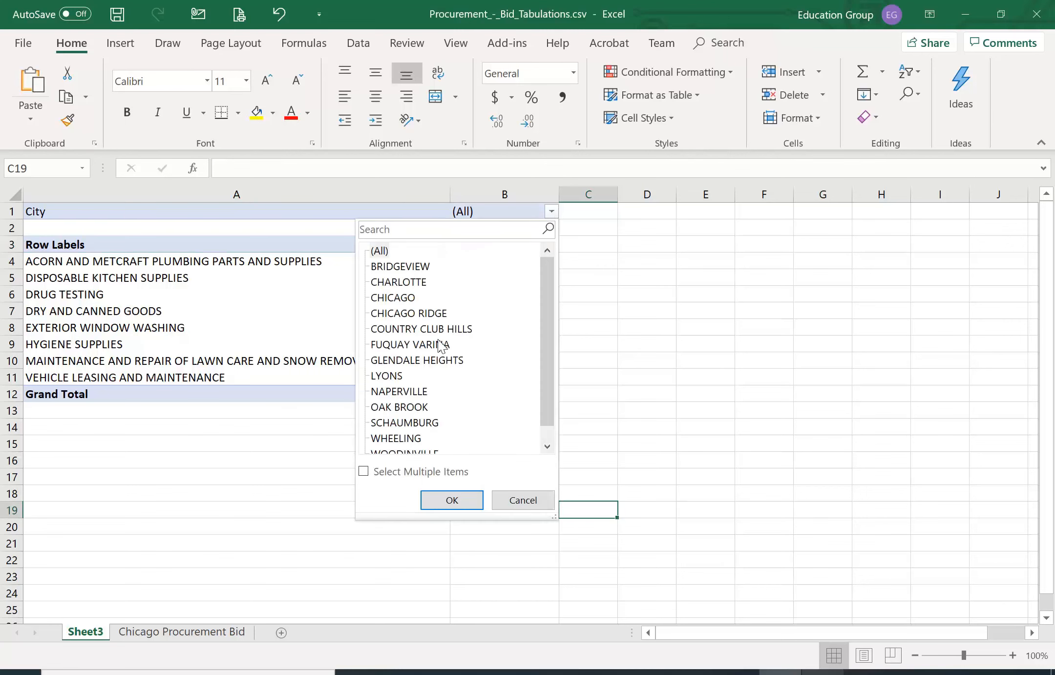
scroll(542, 342, "down", 1)
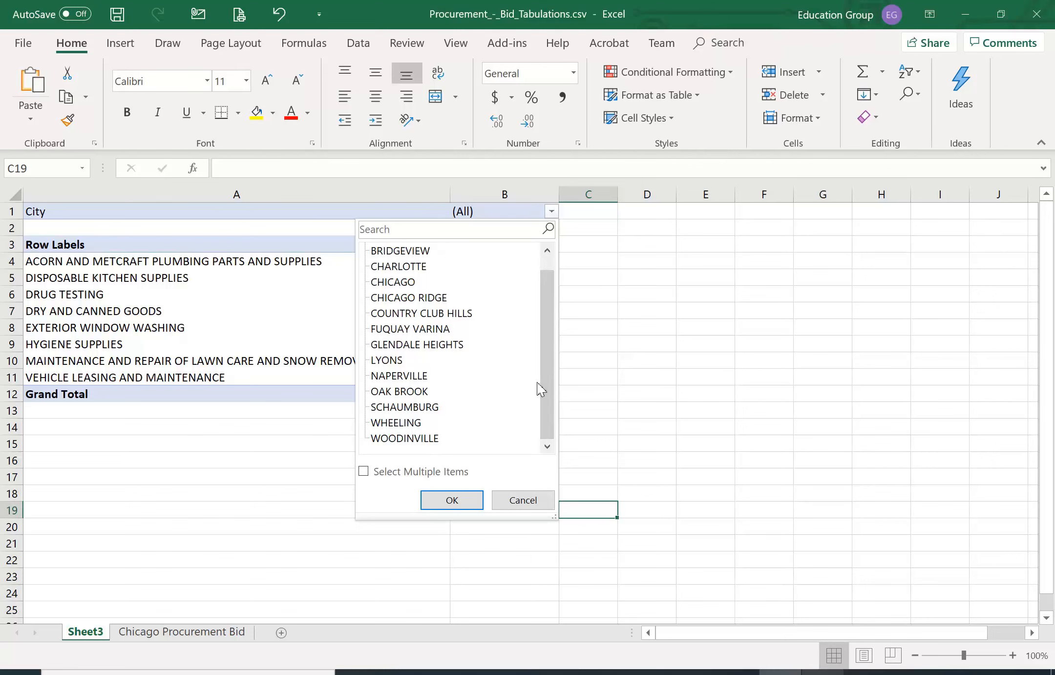
left_click(364, 472)
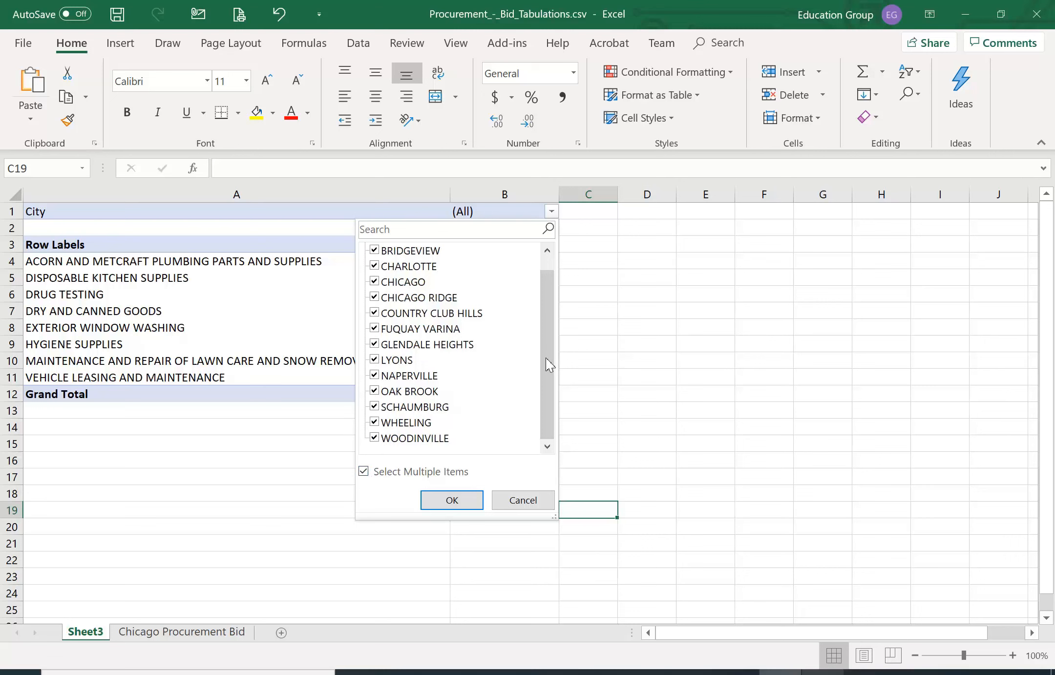
left_click_drag(545, 358, 547, 262)
left_click(375, 250)
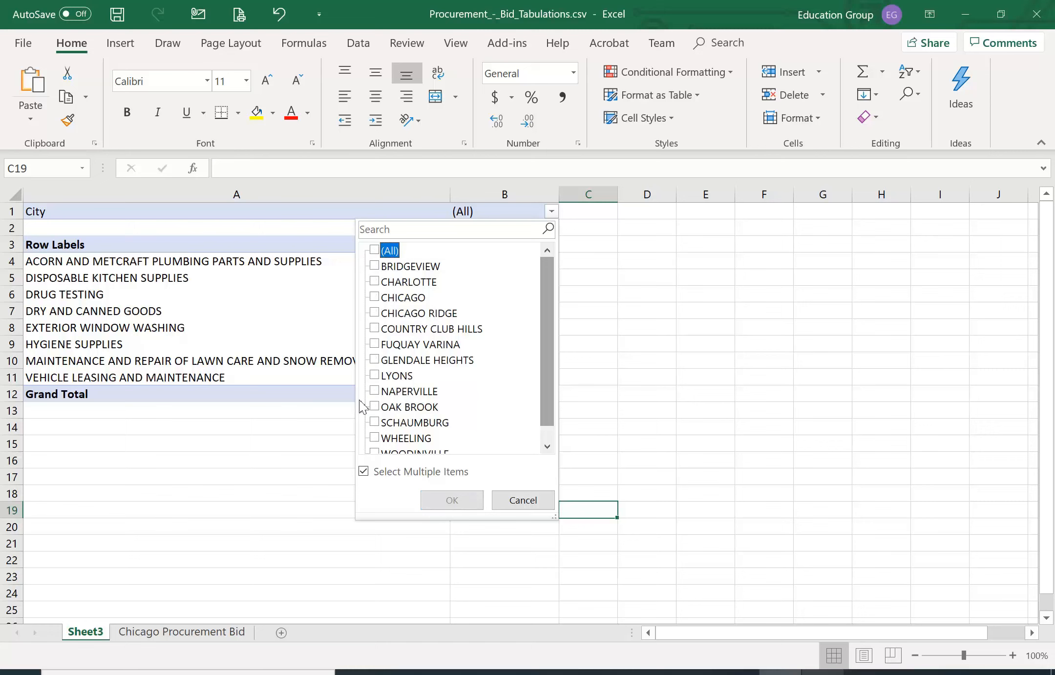
left_click(375, 392)
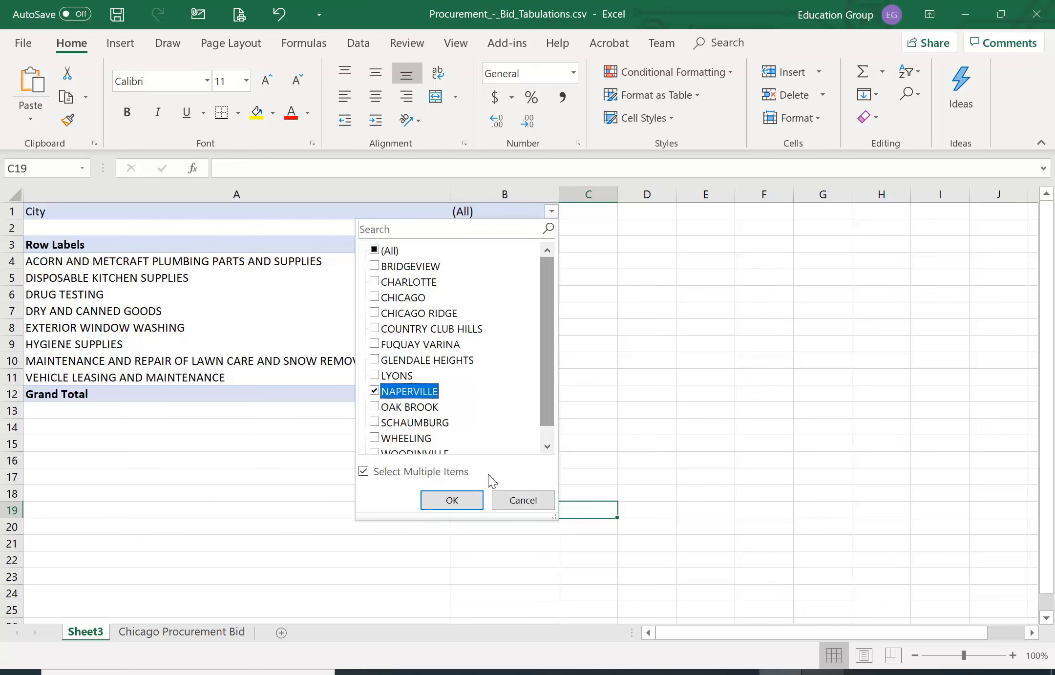
left_click(451, 500)
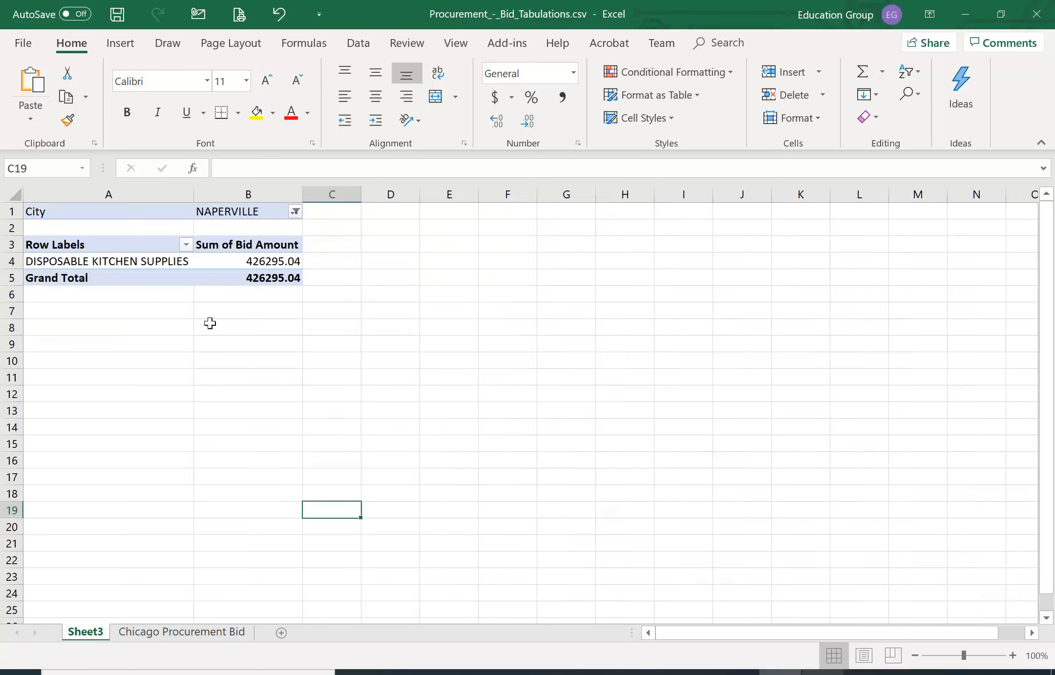
Add OAK BROOK, SCHAUMBURG and CHICAGO to the cities selected in the PivotTable's City filter
left_click(295, 212)
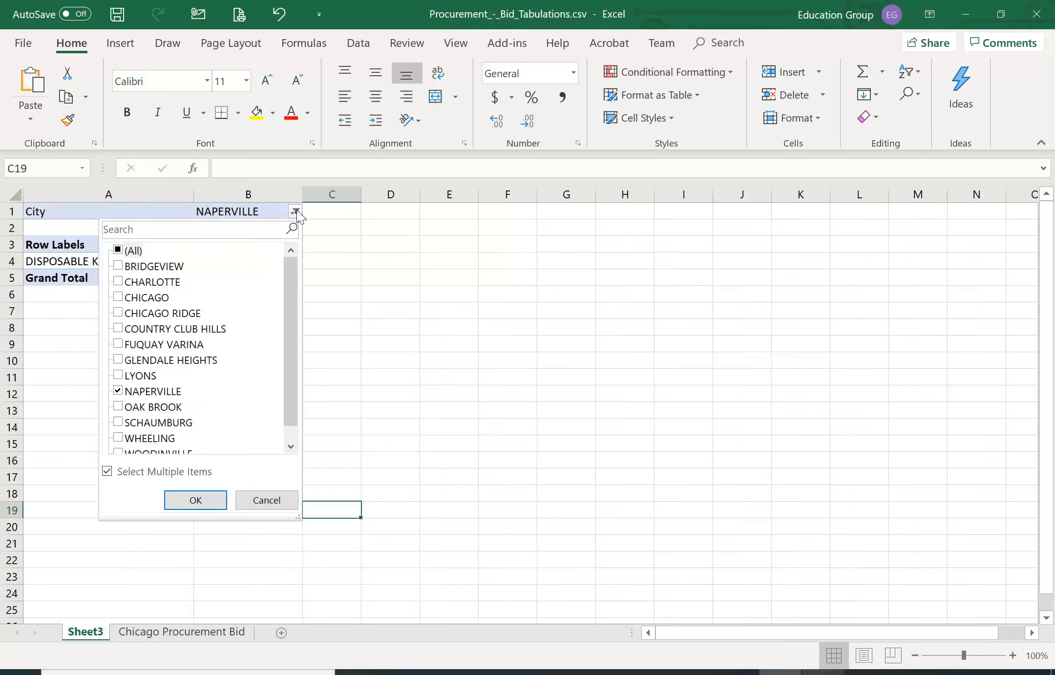
left_click(128, 408)
left_click(131, 423)
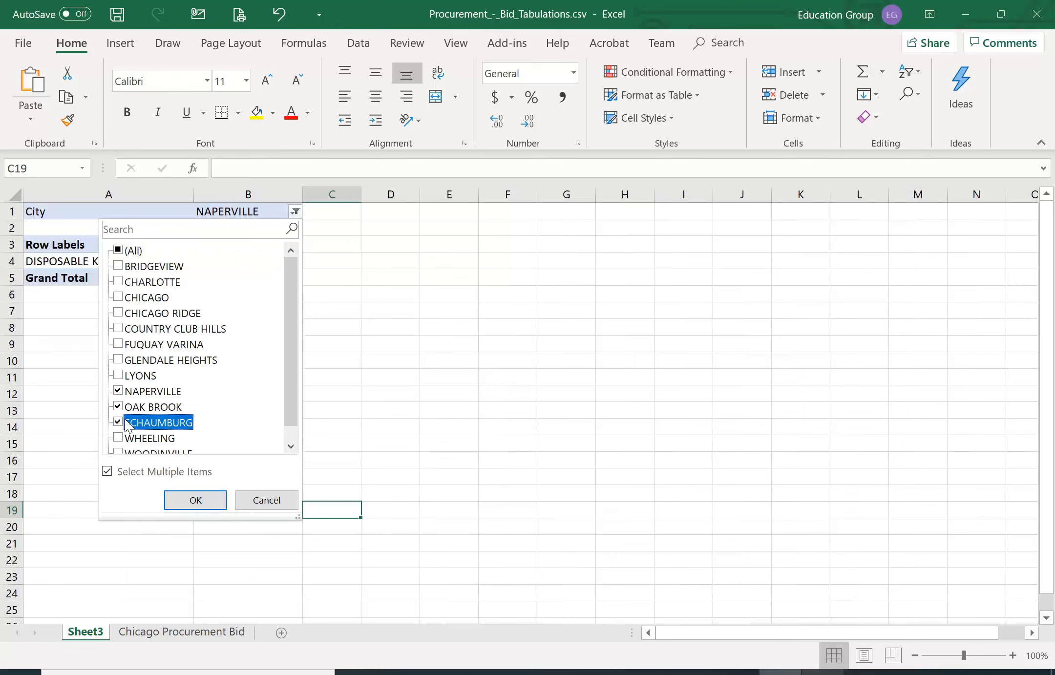
left_click(119, 297)
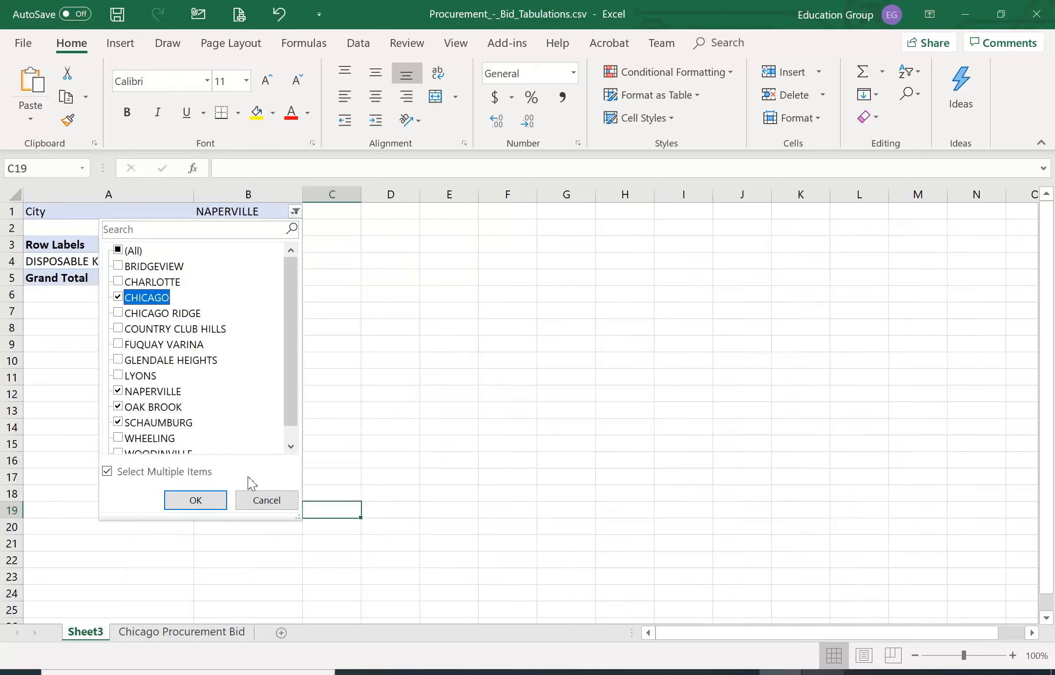
left_click(196, 500)
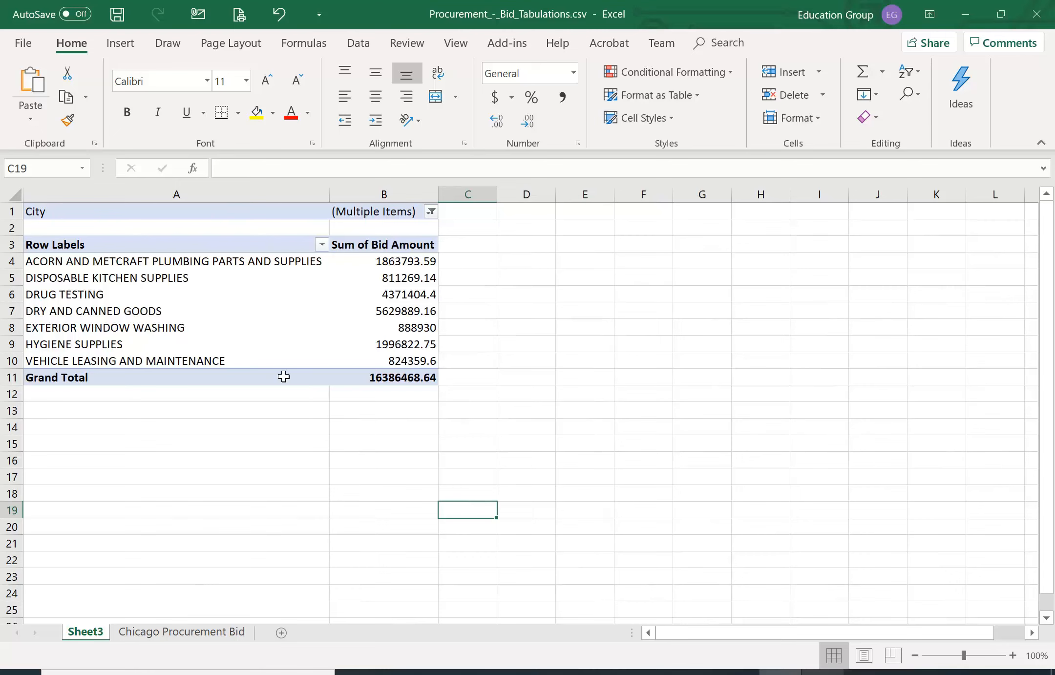
Add the Bid Opening Date field to the PivotTable's columns
left_click(240, 315)
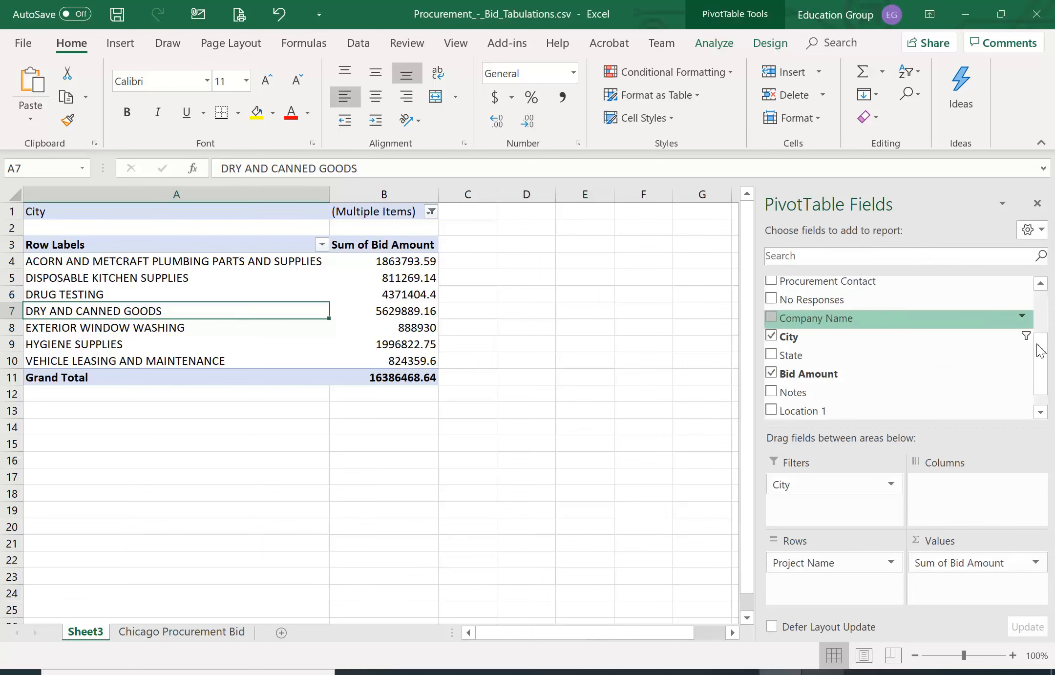
scroll(1040, 367, "up", 3)
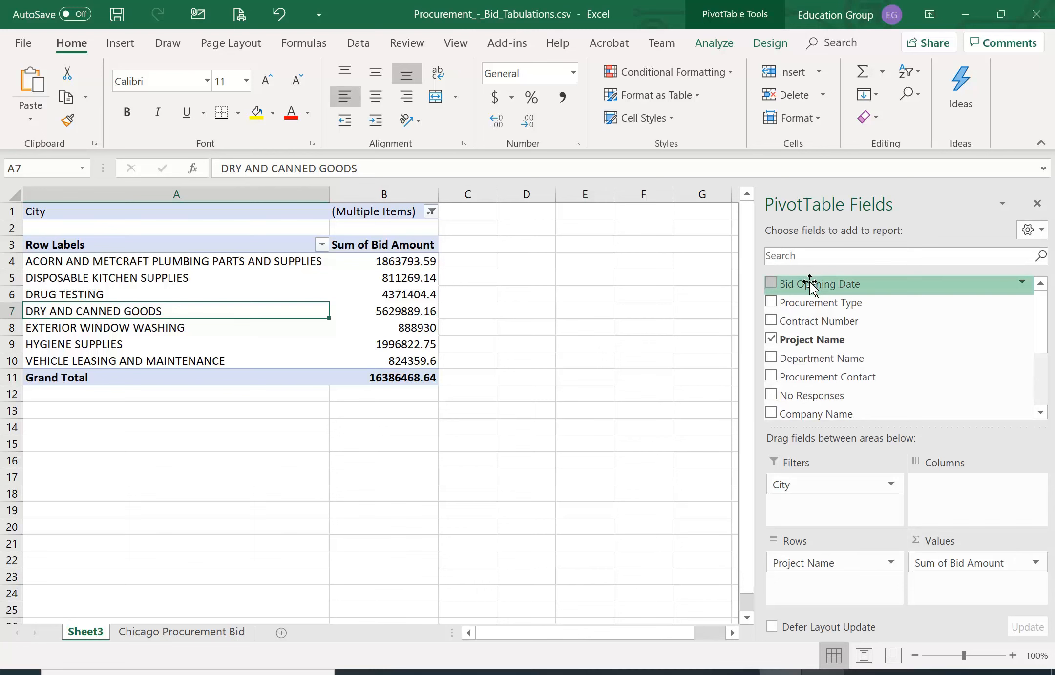
left_click_drag(811, 284, 951, 498)
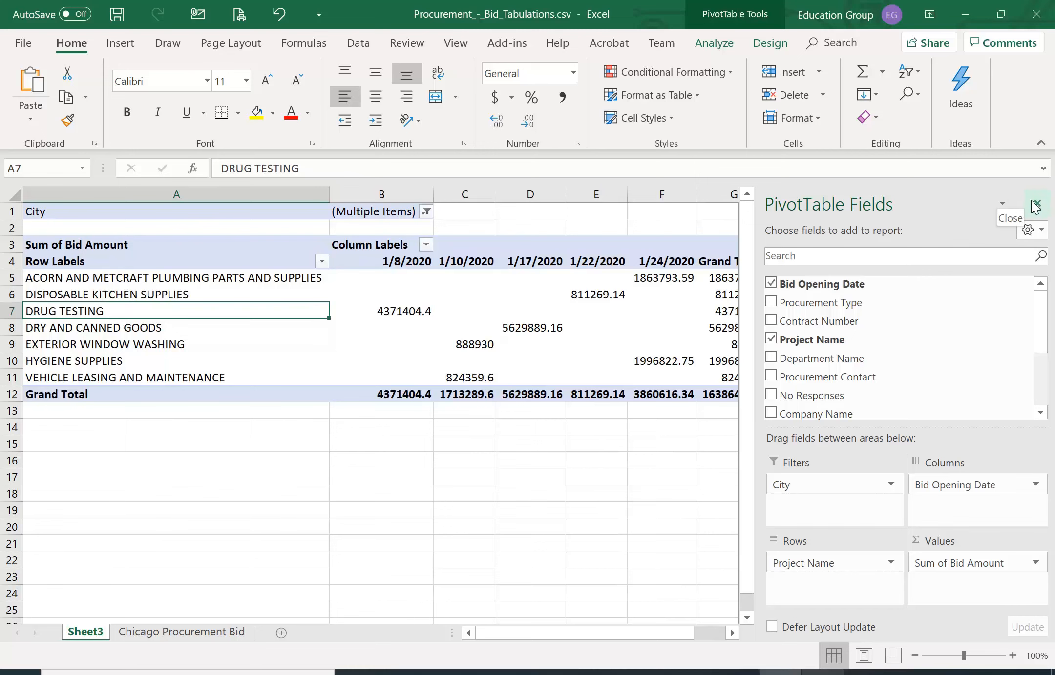
left_click(659, 470)
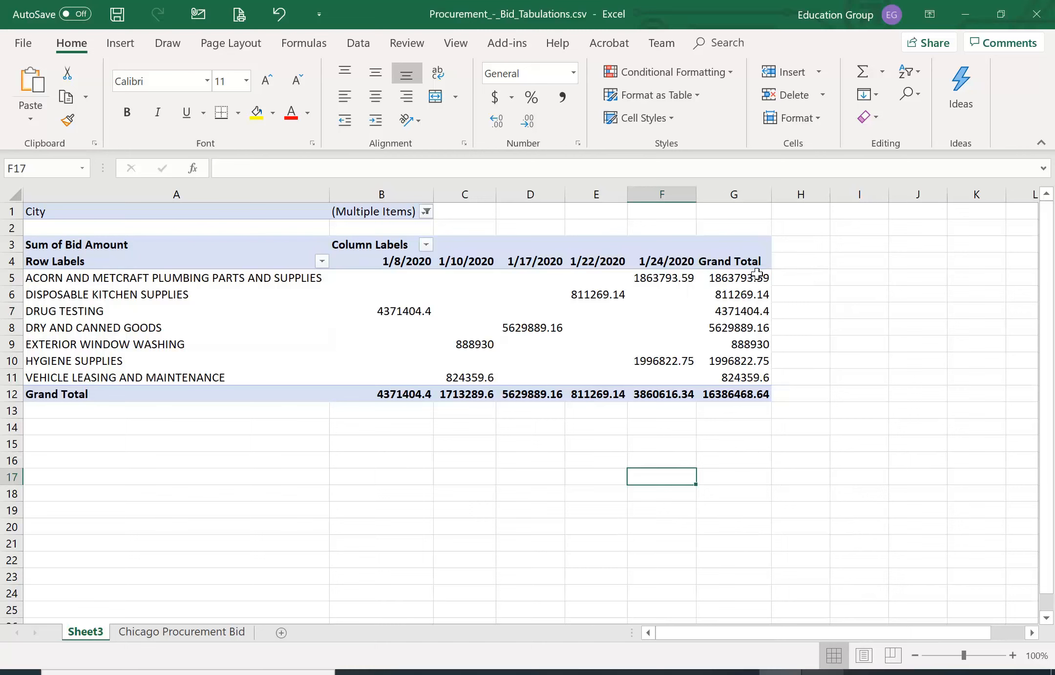
Format the PivotTable's bid amounts and grand totals in B5:G12 as dollar accounting values
mouse_move(757, 274)
mouse_move(723, 385)
mouse_move(375, 280)
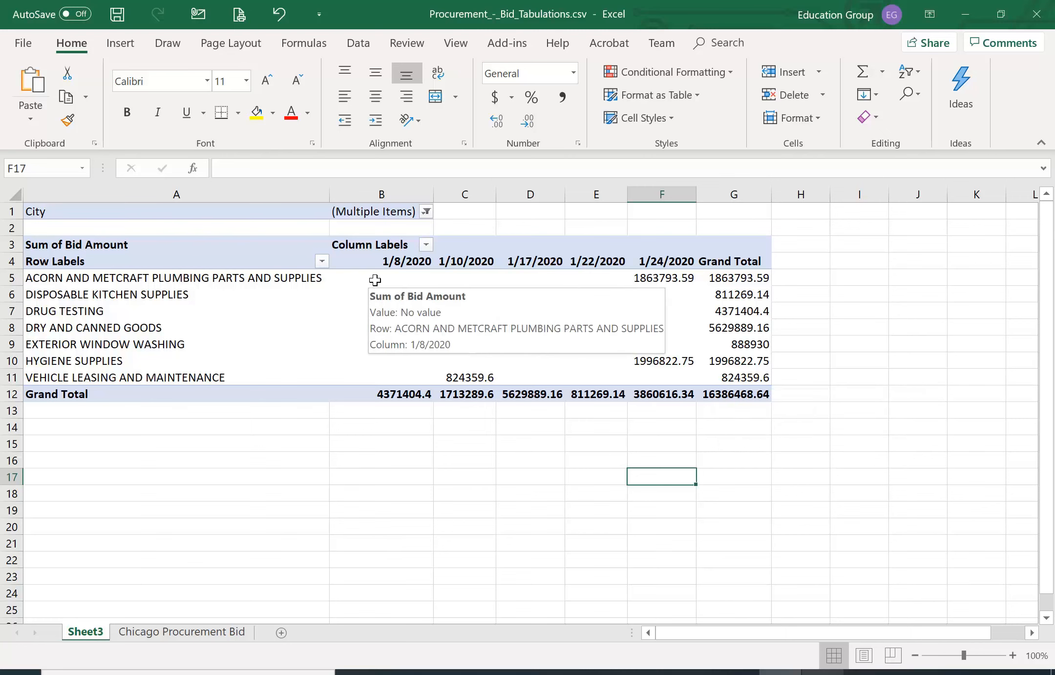
left_click_drag(363, 282, 724, 397)
mouse_move(633, 380)
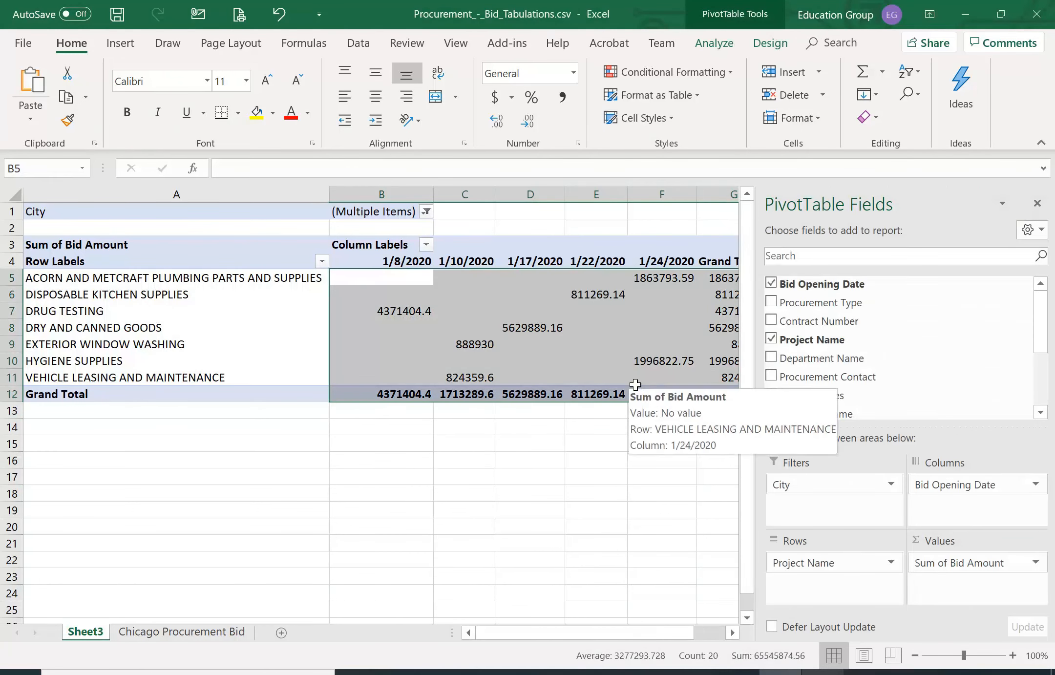
left_click(495, 98)
left_click(550, 494)
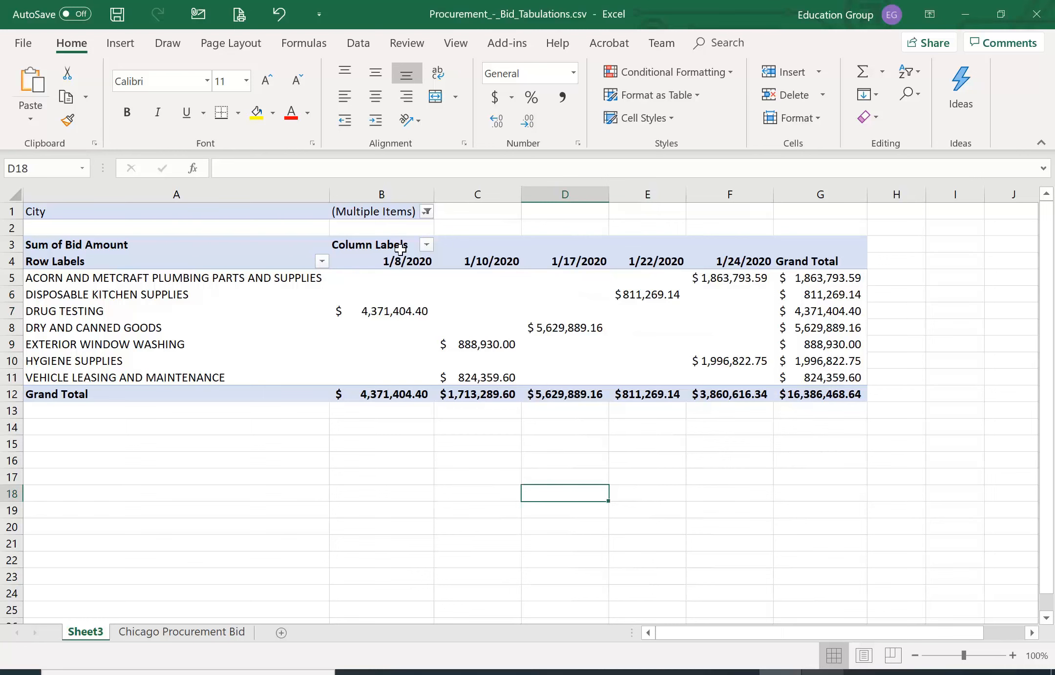
Reset the PivotTable's City filter to include all cities
left_click(427, 213)
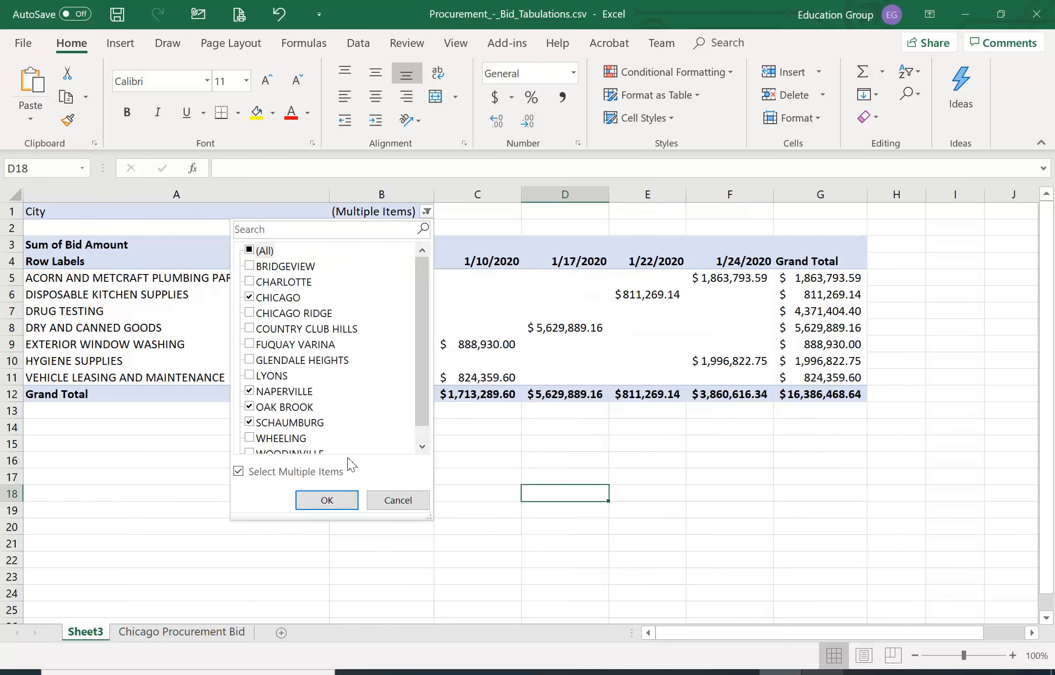
left_click(249, 251)
left_click(323, 502)
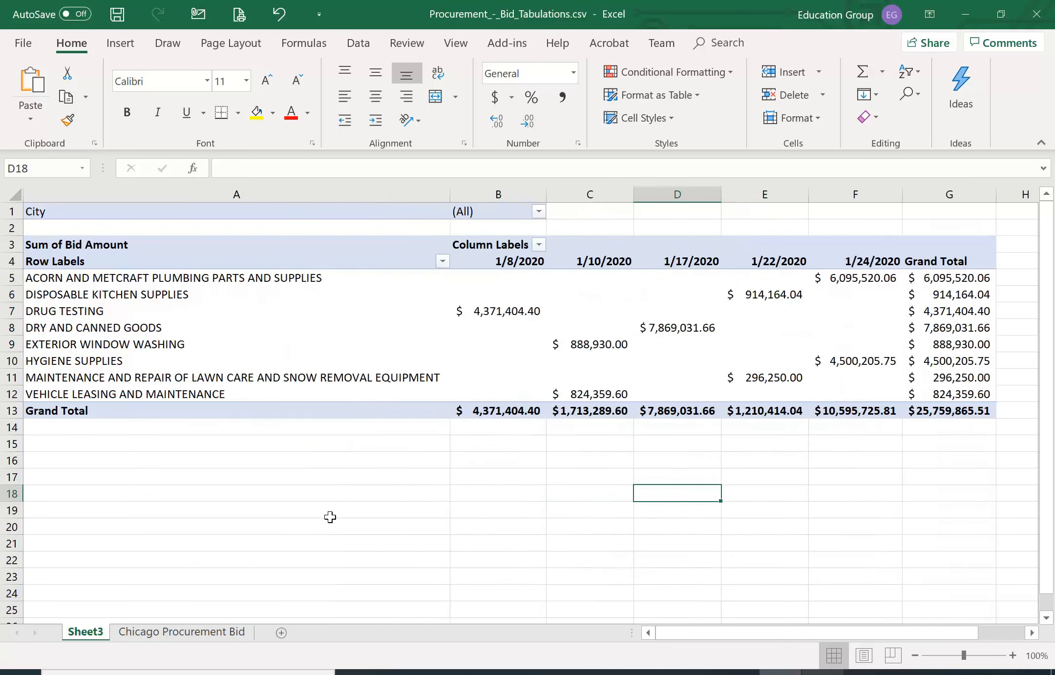